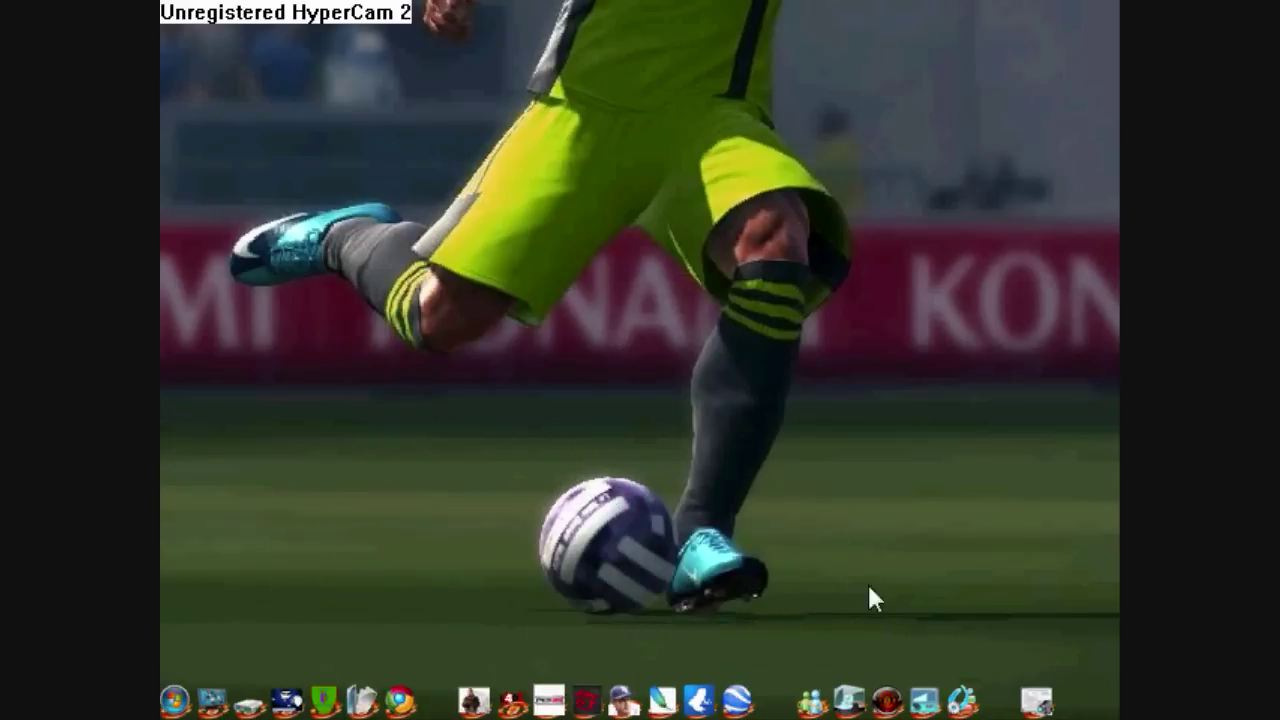
# Start Google Chrome from its icon in the ObjectDock
pyautogui.click(420, 690)
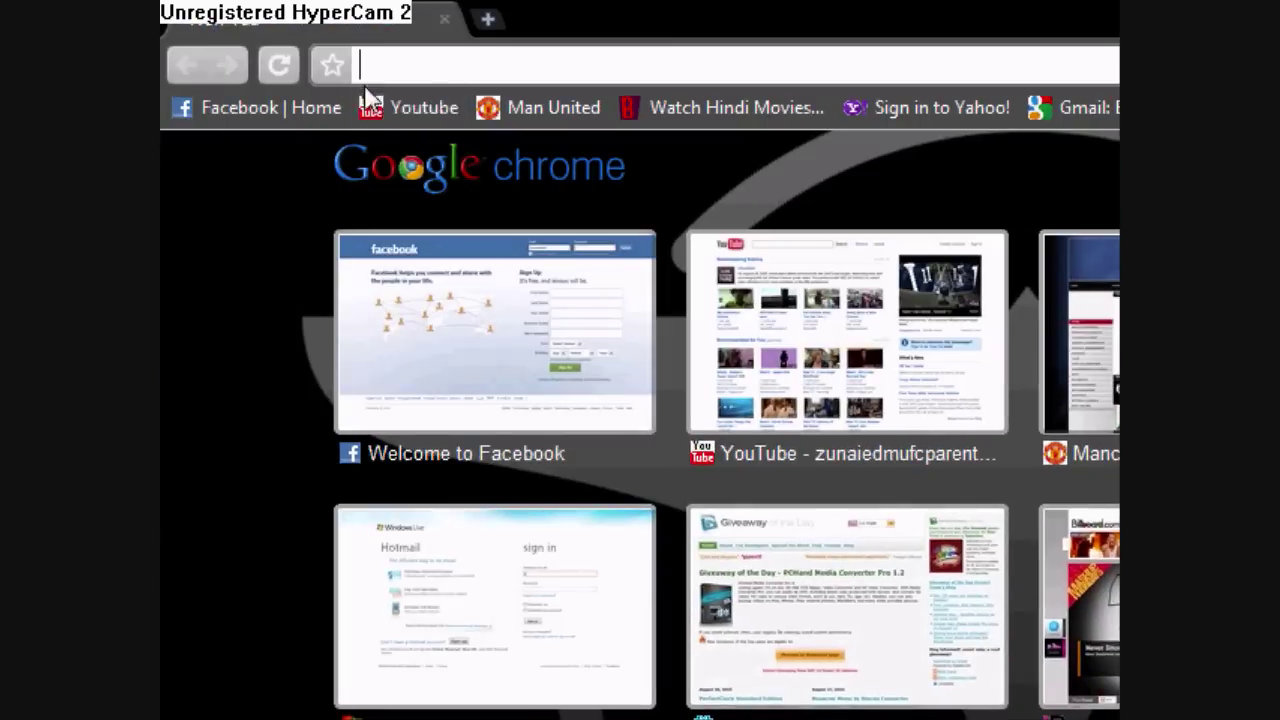
pyautogui.write('www.')
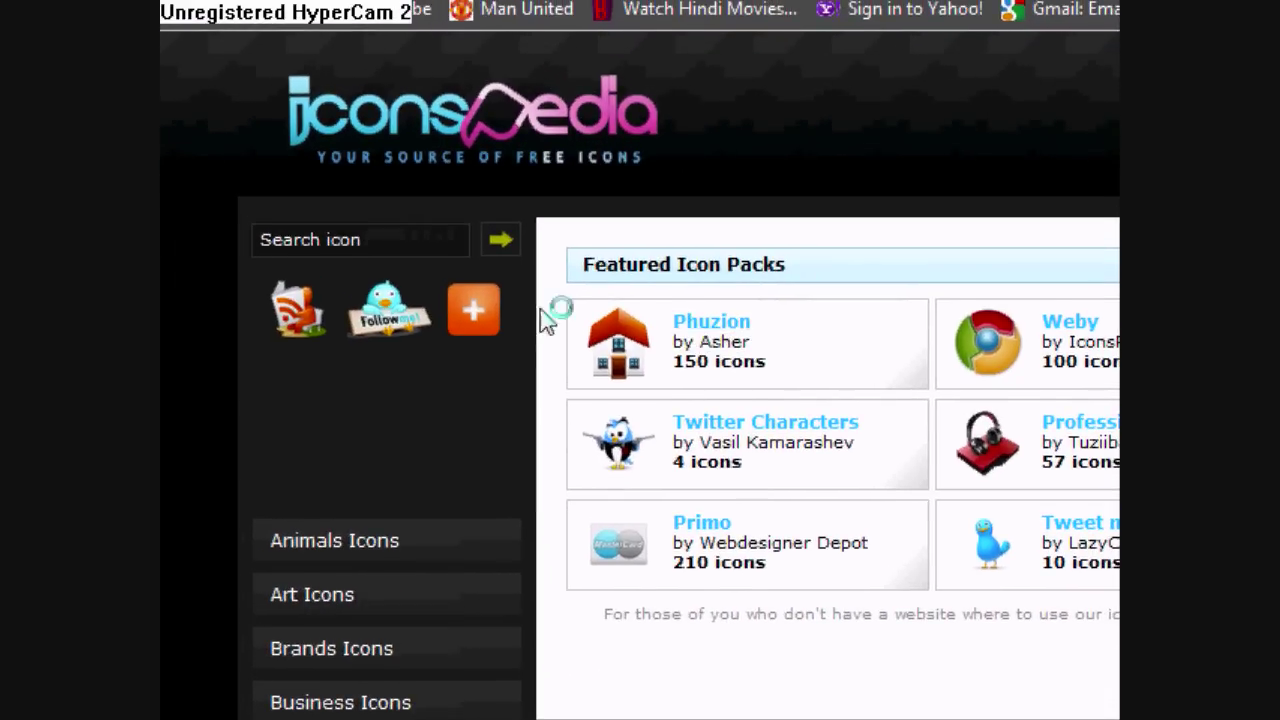
pyautogui.click(360, 238)
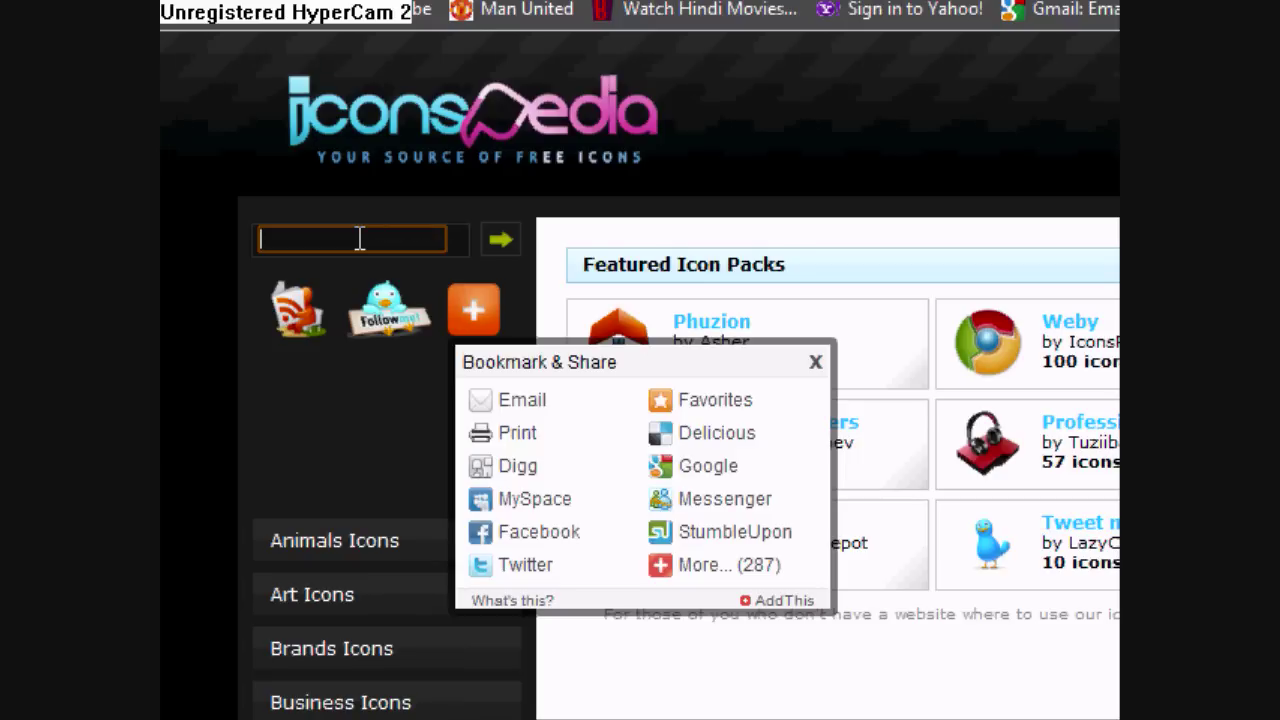
# Search Iconspedia for 'ball', download the Soccer Ball icon as PNG, then minimize Chrome
pyautogui.write('ball')
pyautogui.press('Return')
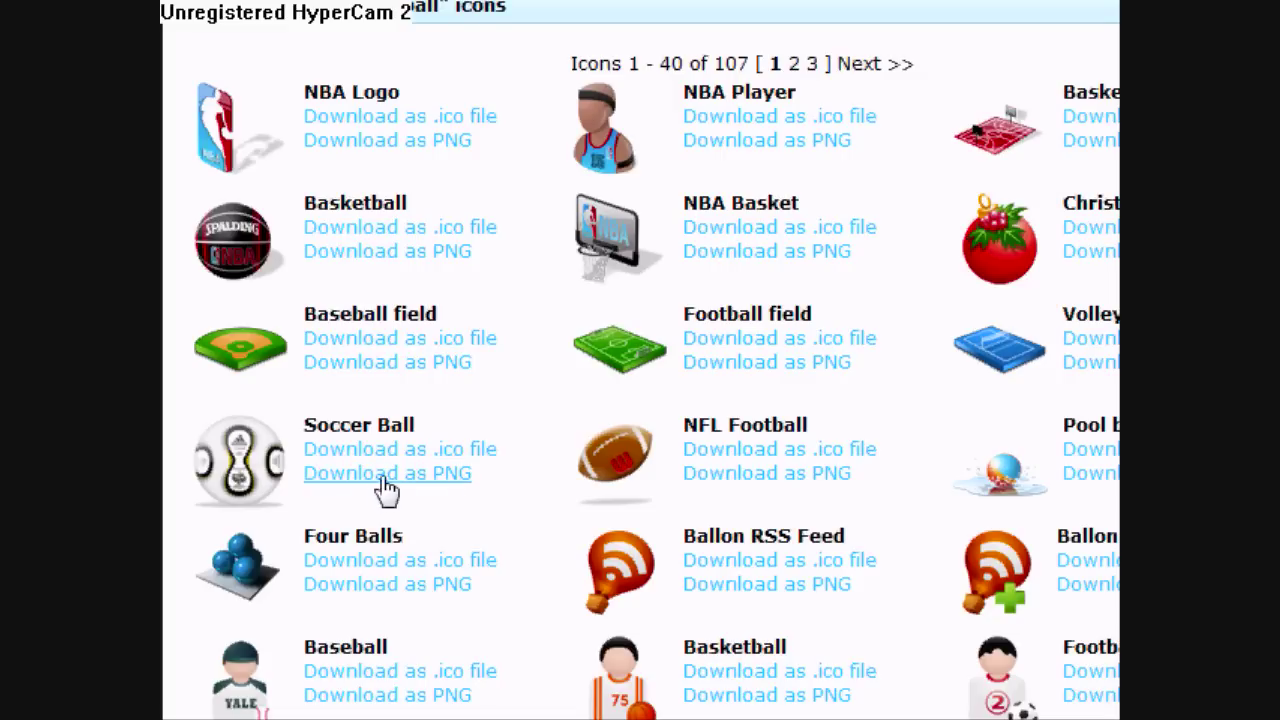
pyautogui.click(455, 480)
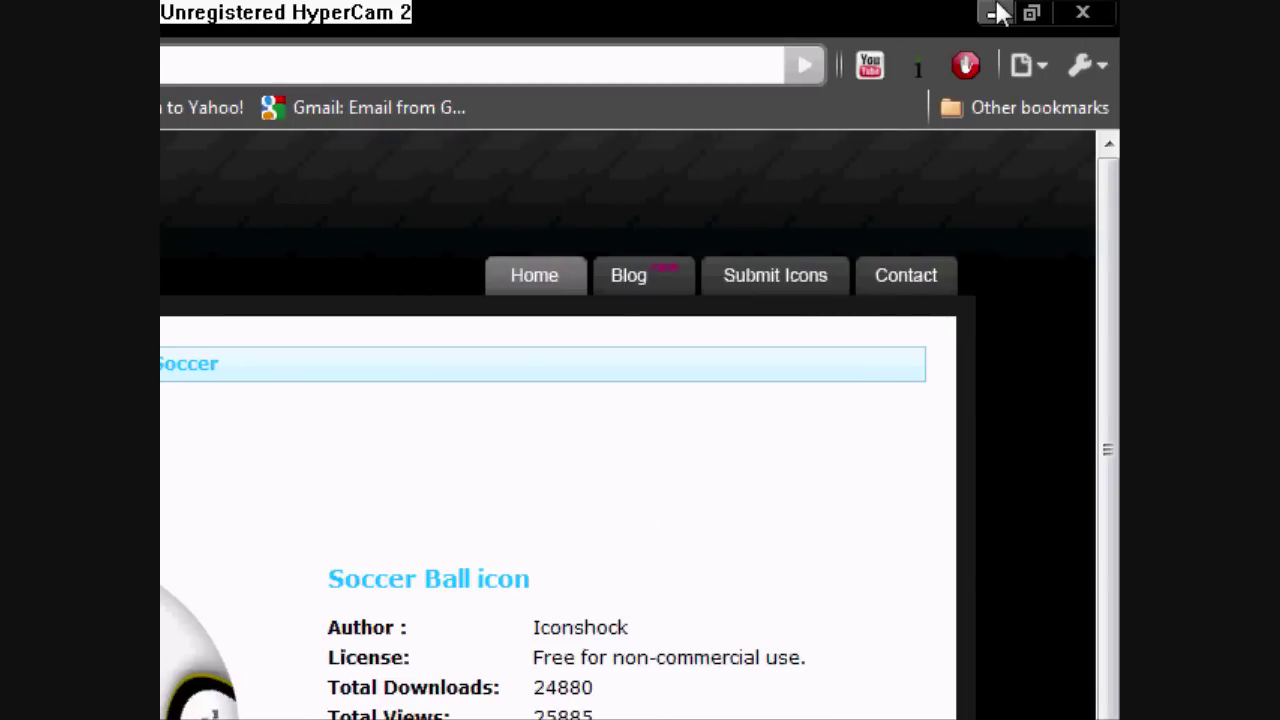
pyautogui.click(998, 14)
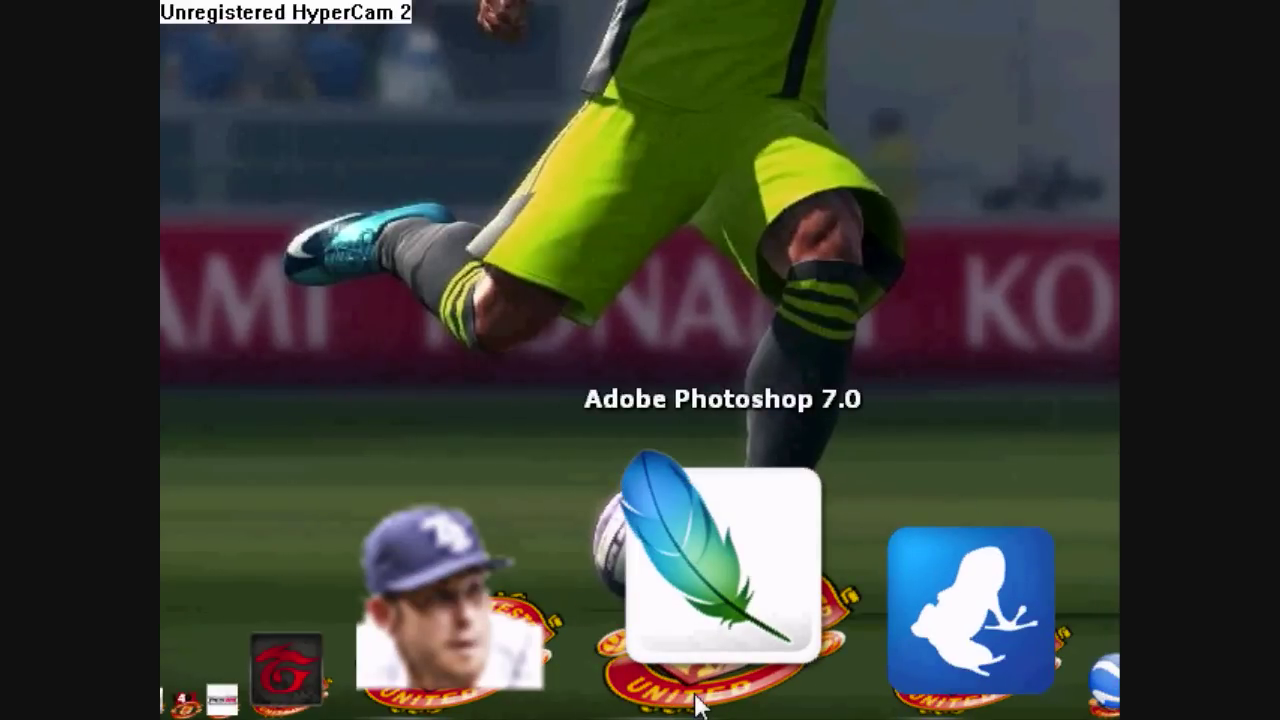
# Launch Photoshop 7.0 from the dock and open soccer_3_256.png
pyautogui.click(703, 655)
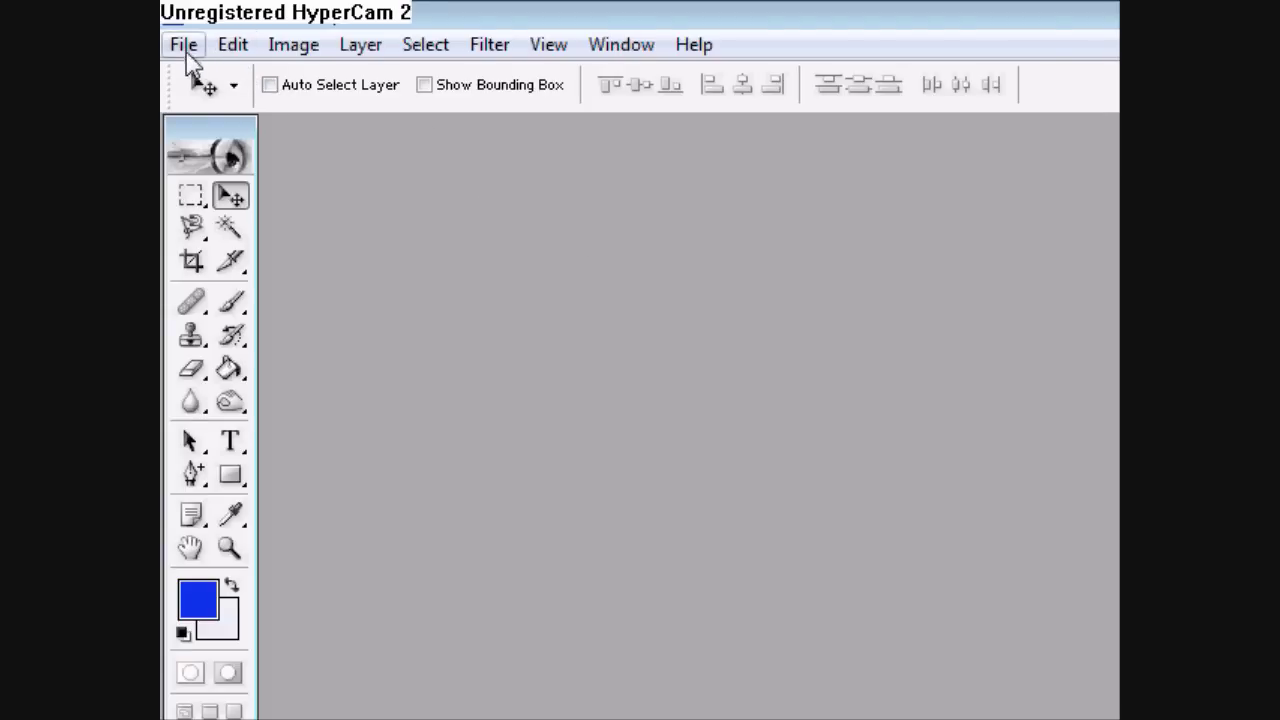
pyautogui.click(183, 45)
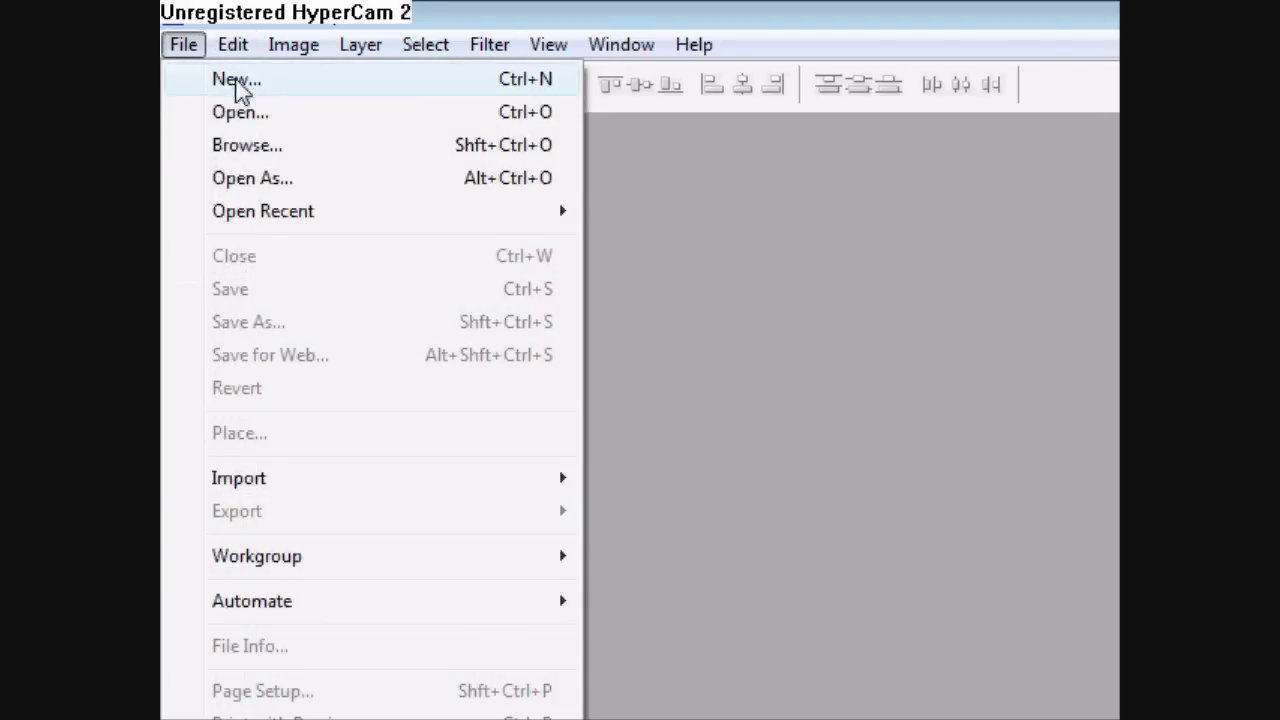
pyautogui.click(262, 114)
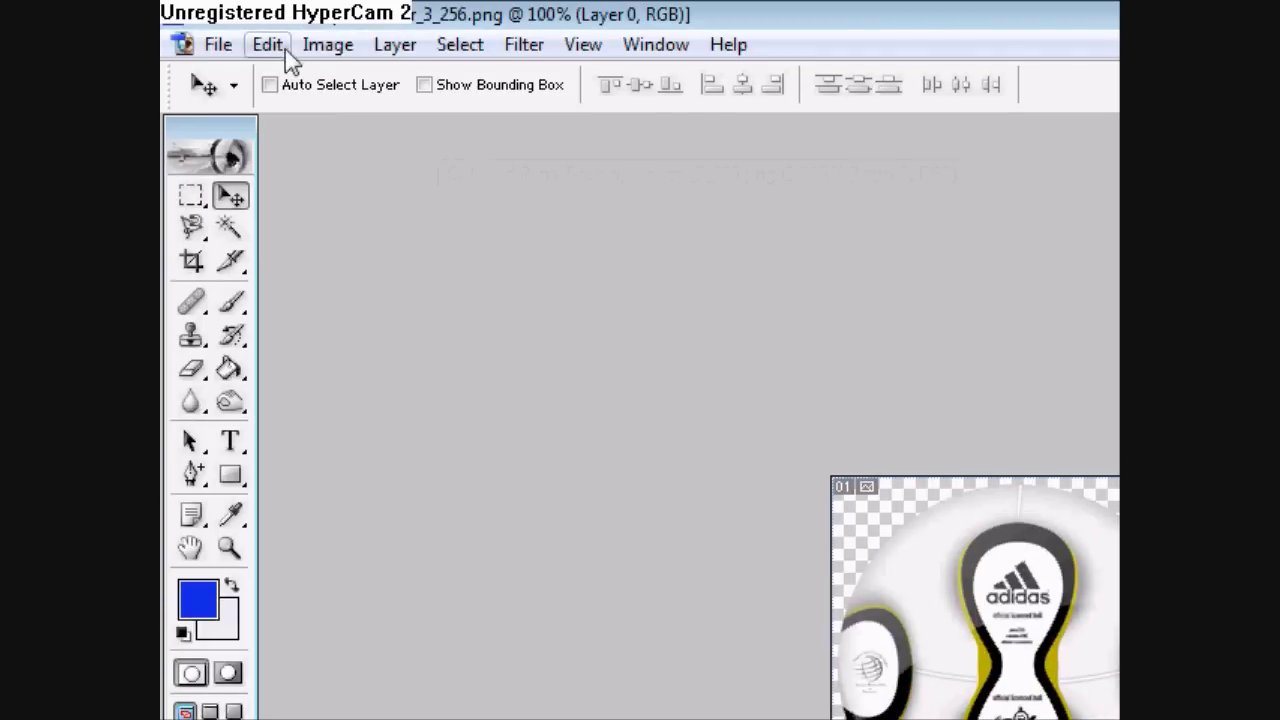
pyautogui.click(265, 45)
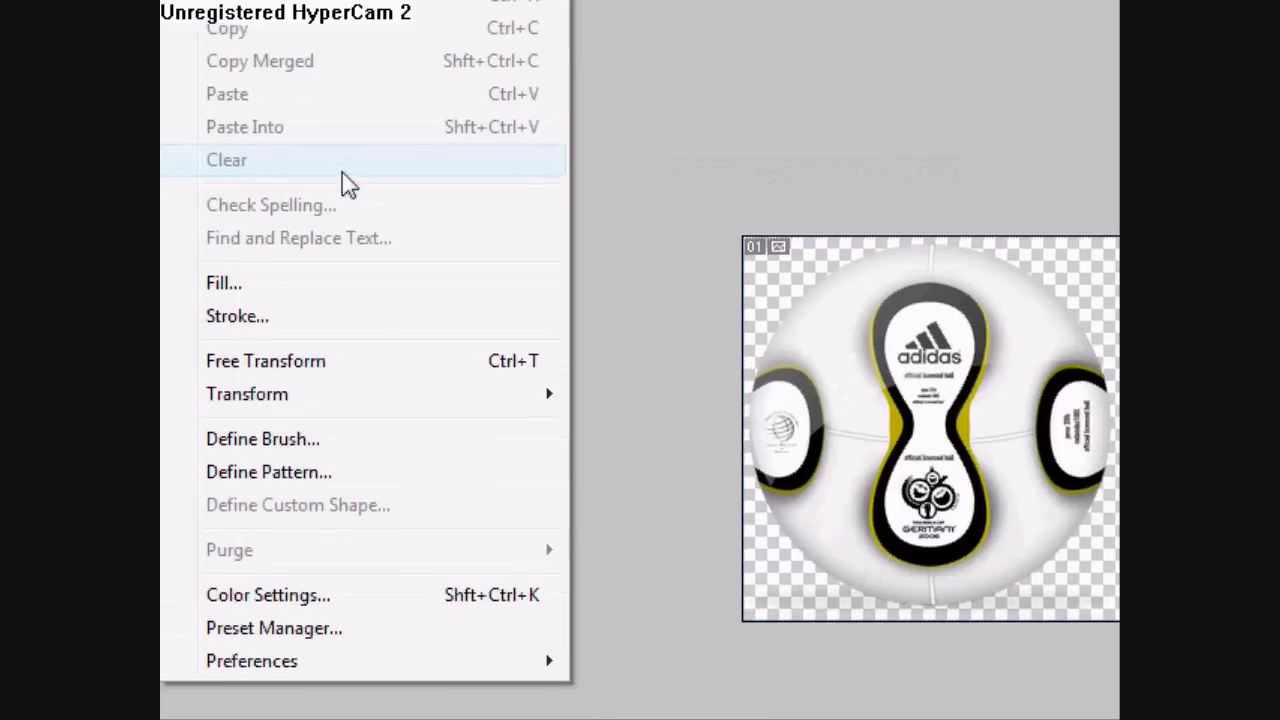
# Scale the soccer ball down with Free Transform and reposition it lower on the canvas
pyautogui.click(417, 363)
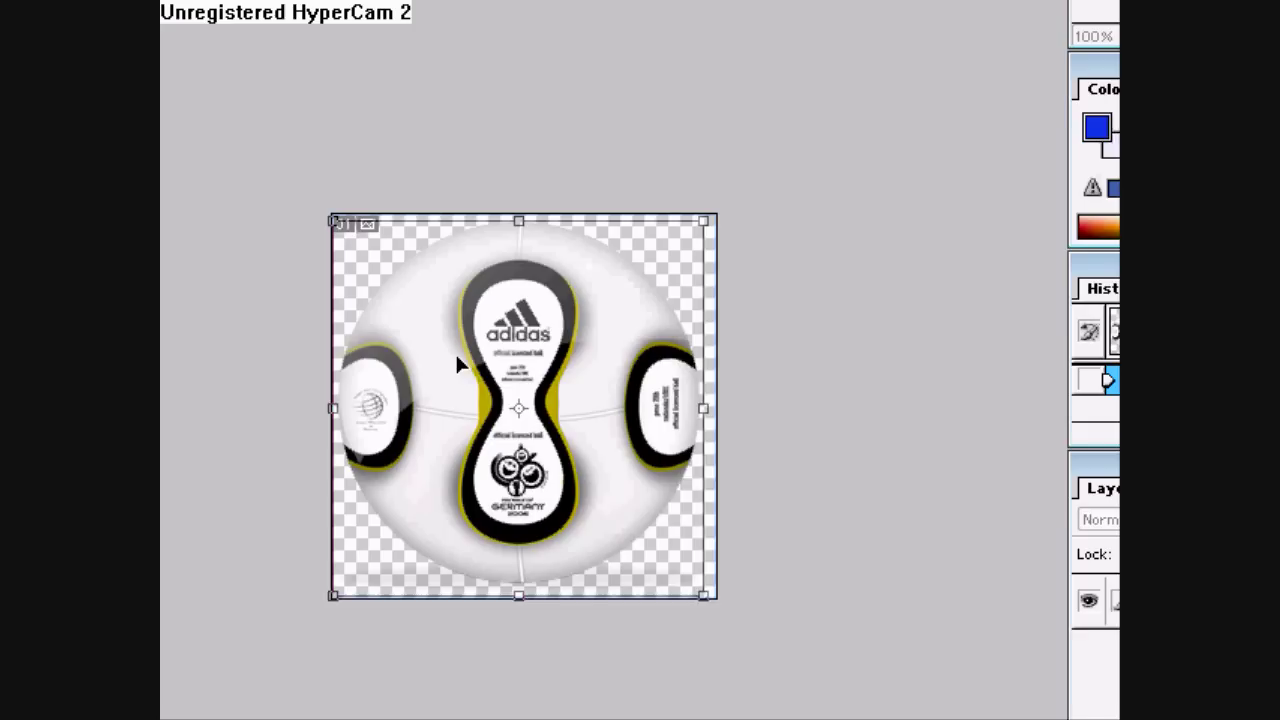
pyautogui.moveTo(662, 228); pyautogui.dragTo(533, 385)
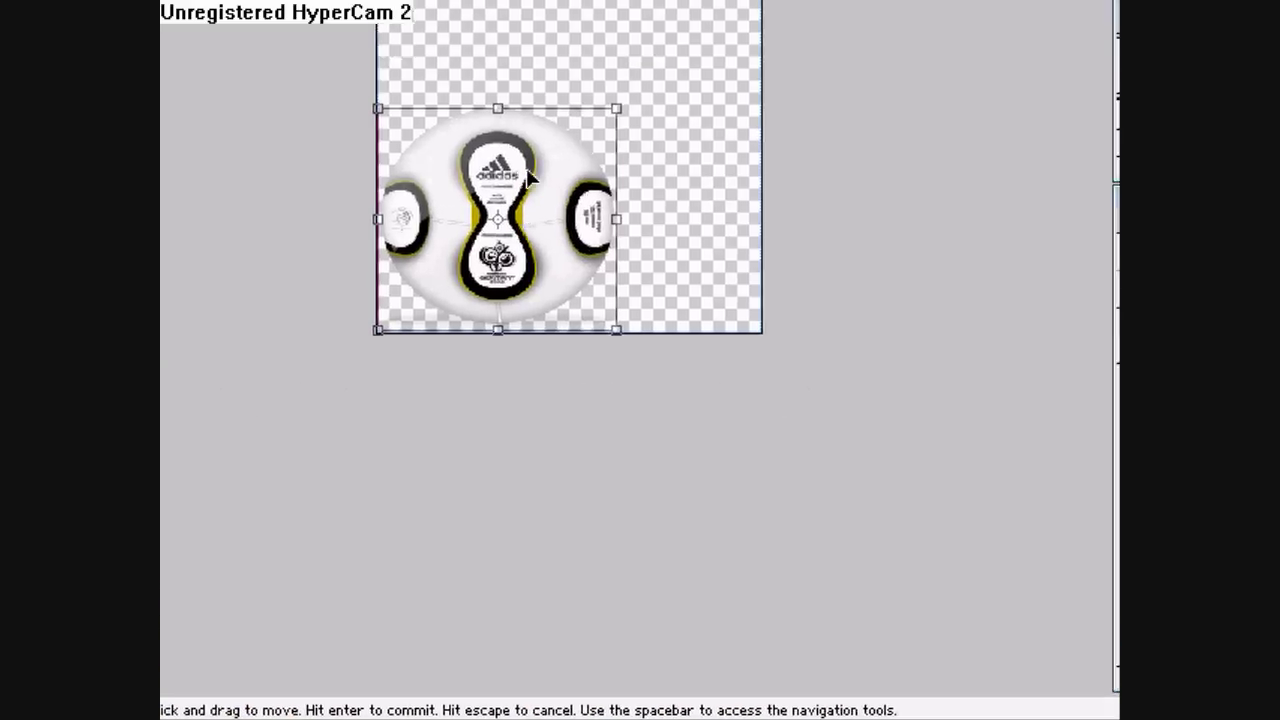
pyautogui.moveTo(545, 345); pyautogui.dragTo(622, 345)
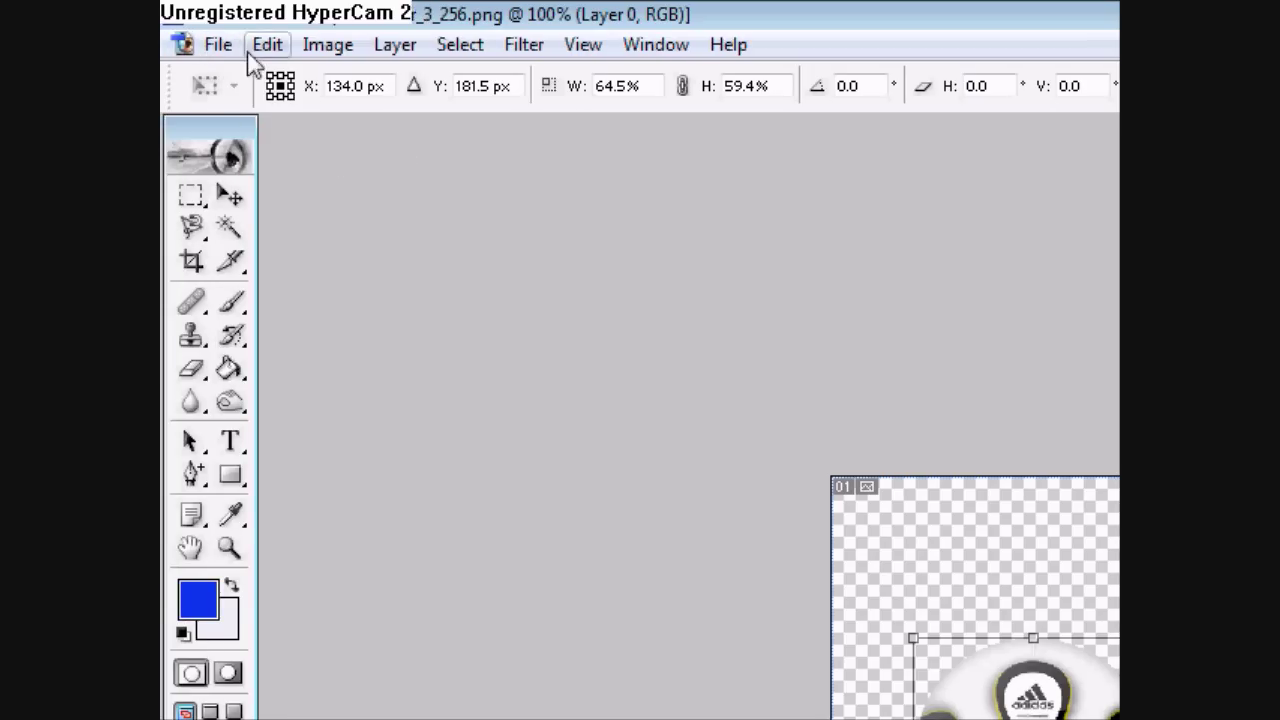
# Skew the ball about −16.1° into a parallelogram and apply the transform
pyautogui.click(266, 44)
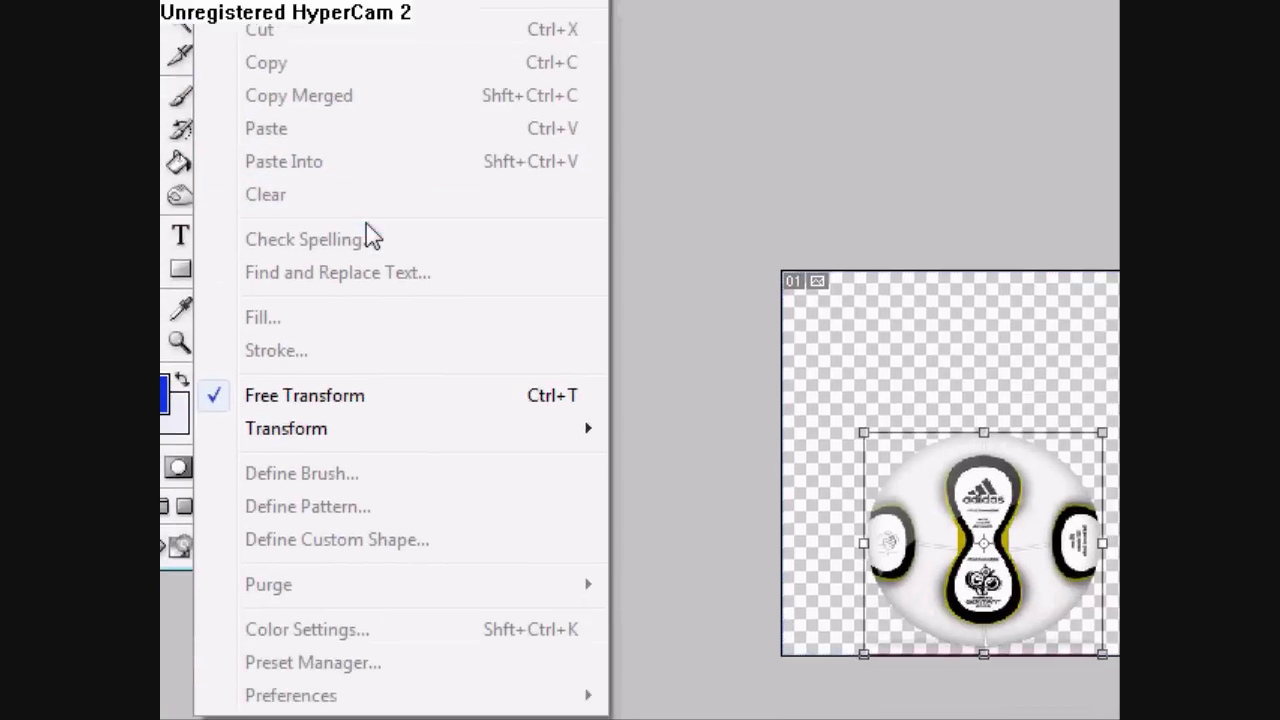
pyautogui.moveTo(413, 635)
pyautogui.click(727, 543)
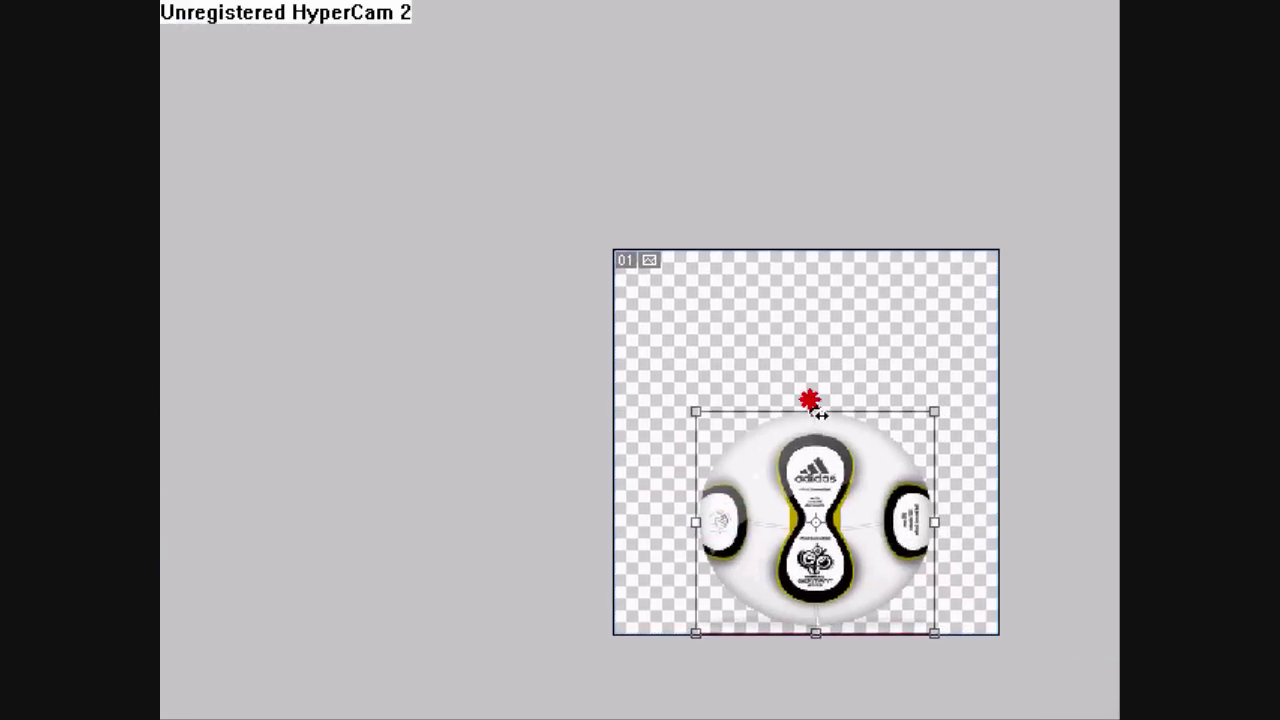
pyautogui.moveTo(818, 414); pyautogui.dragTo(894, 420)
pyautogui.moveTo(926, 505); pyautogui.dragTo(871, 494)
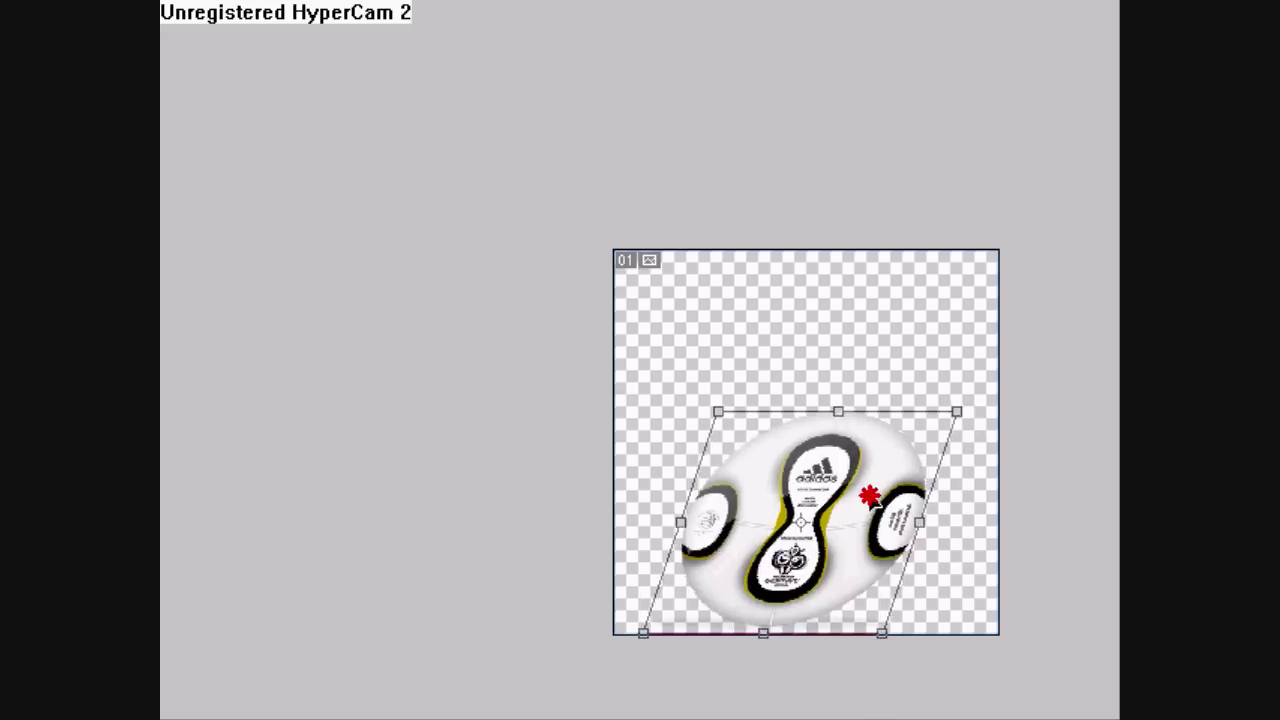
pyautogui.moveTo(840, 414); pyautogui.dragTo(871, 466)
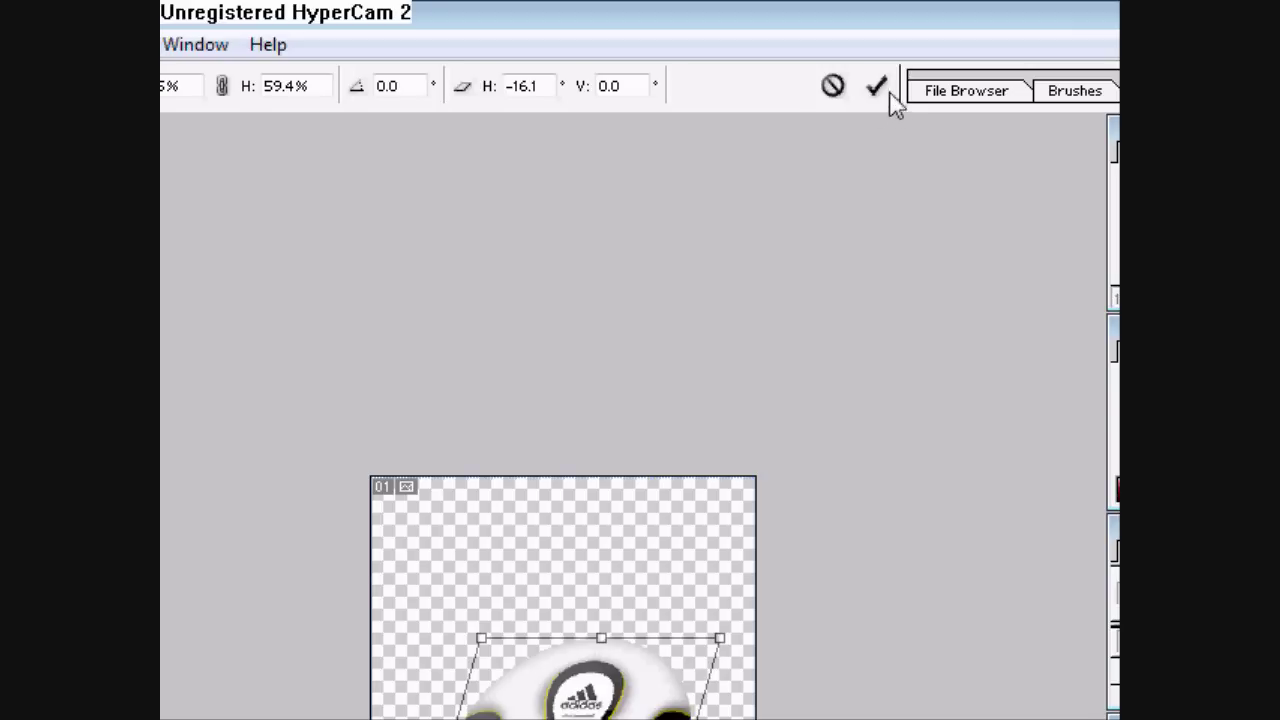
pyautogui.click(877, 88)
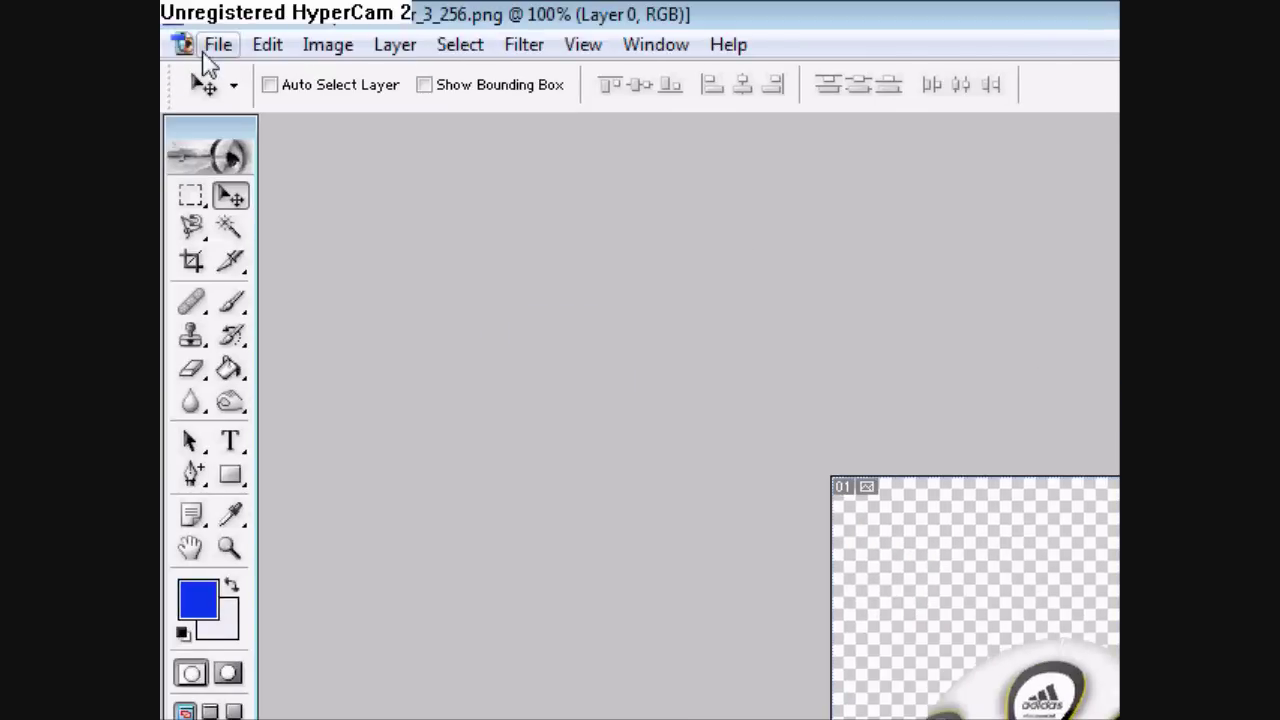
# Export the reshaped ball via Save for Web as example.png on the Desktop
pyautogui.click(219, 46)
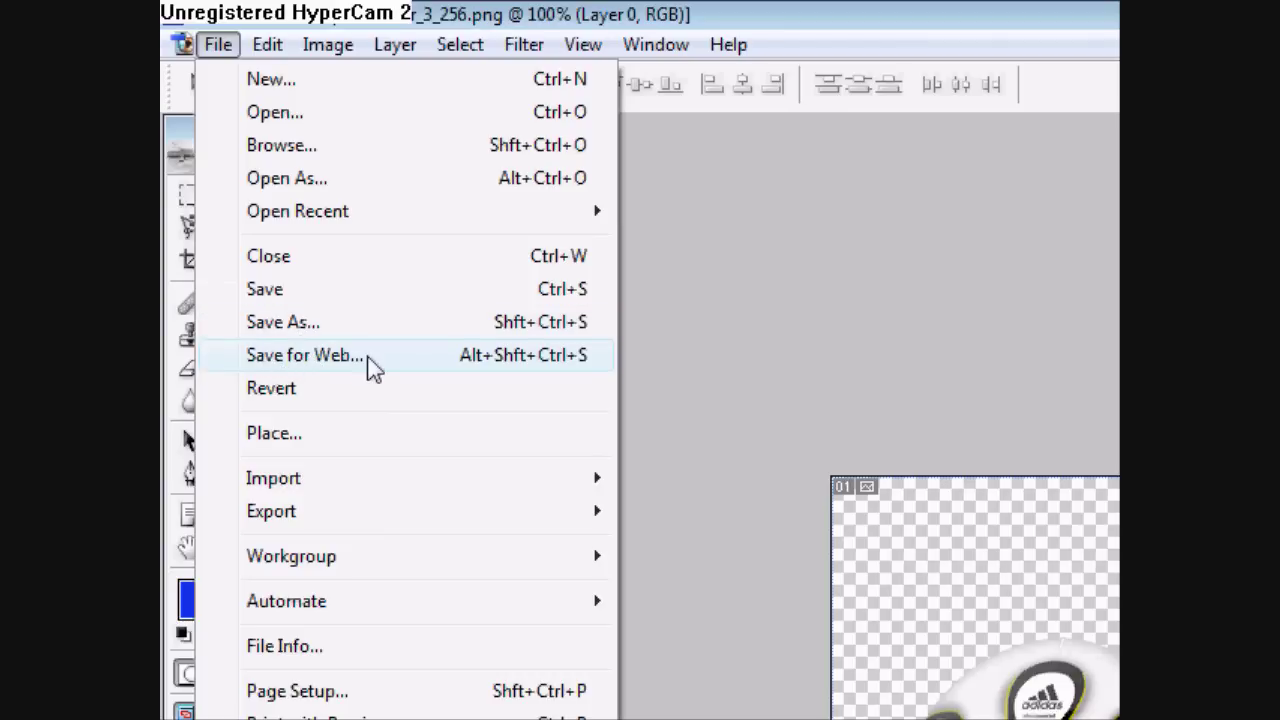
pyautogui.click(339, 361)
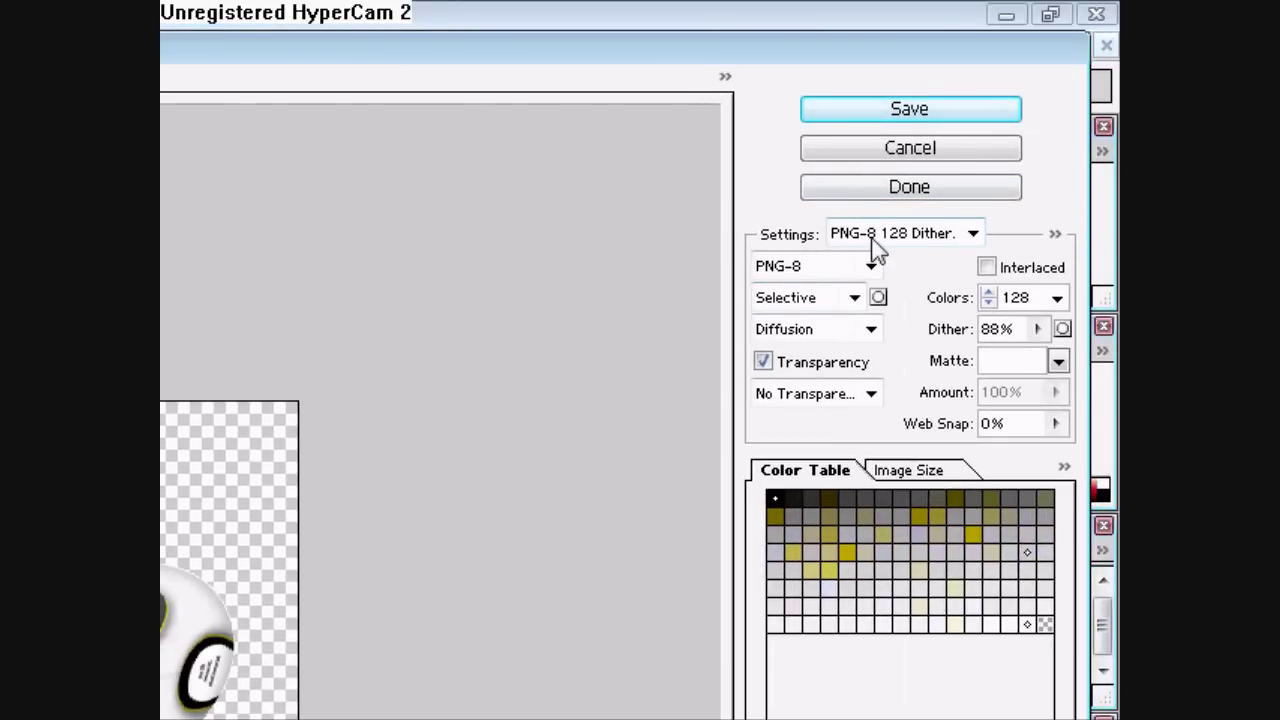
pyautogui.click(877, 114)
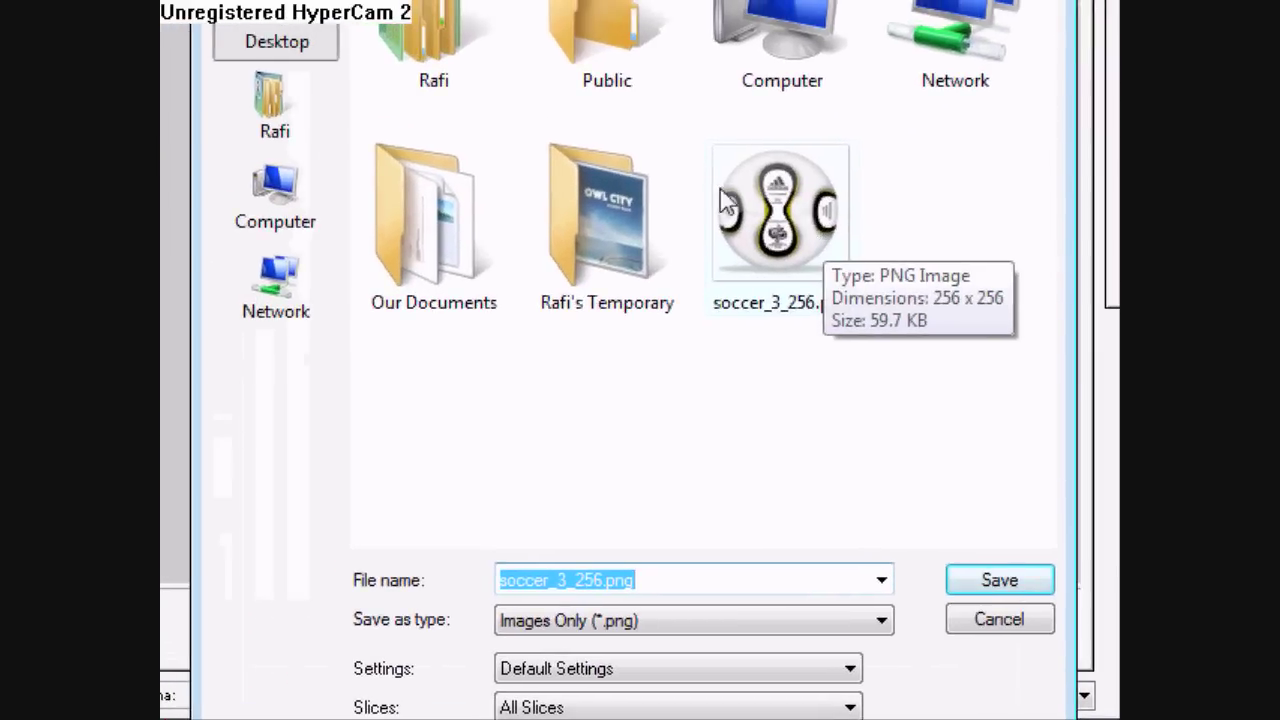
pyautogui.click(326, 50)
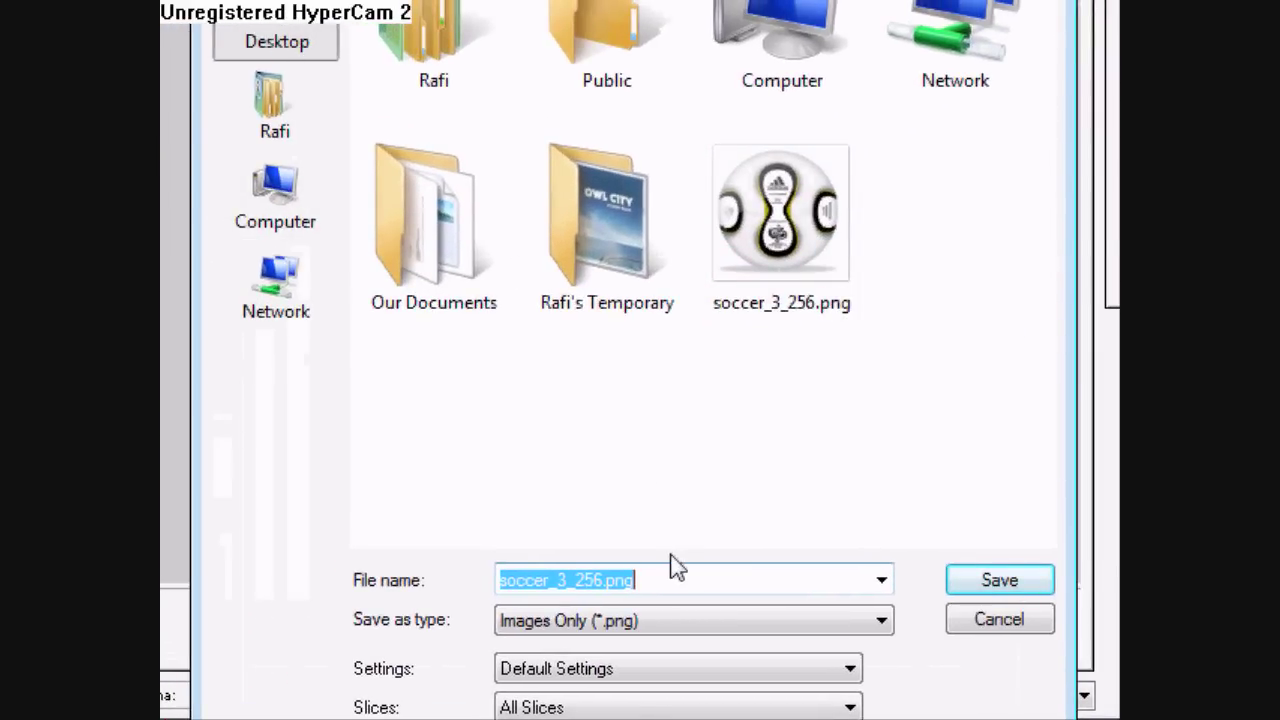
pyautogui.write('example')
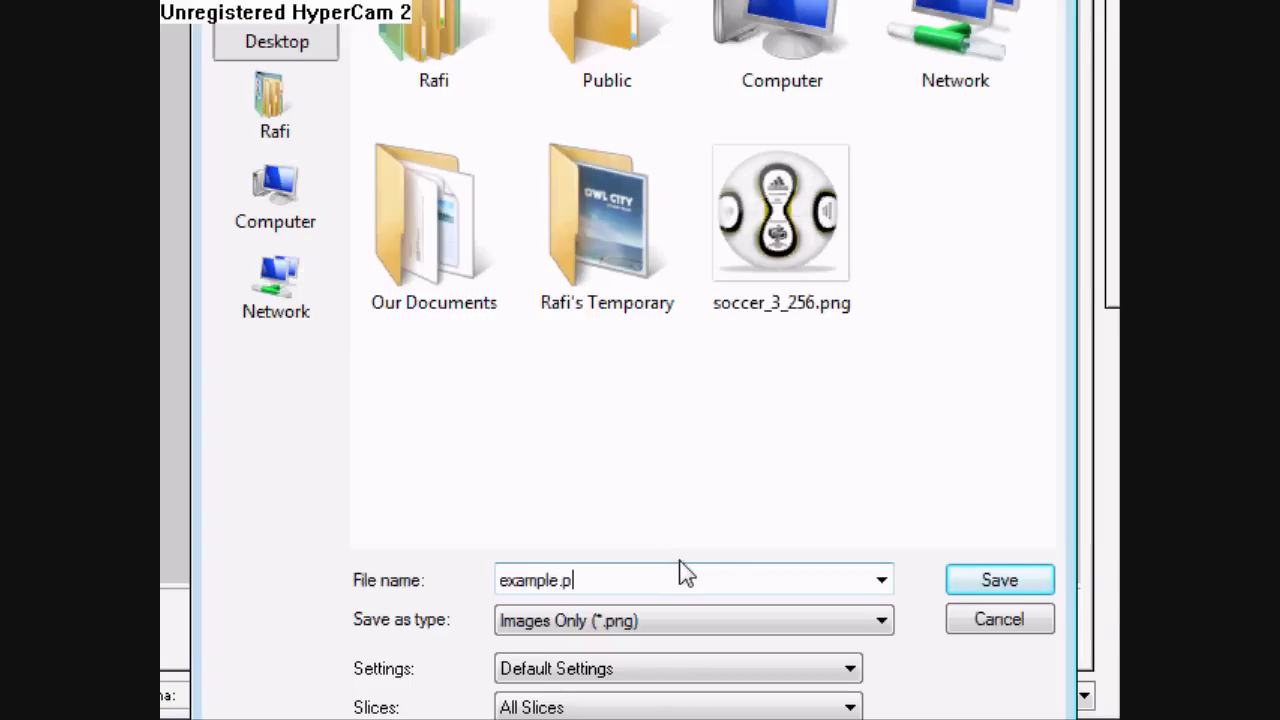
pyautogui.click(981, 588)
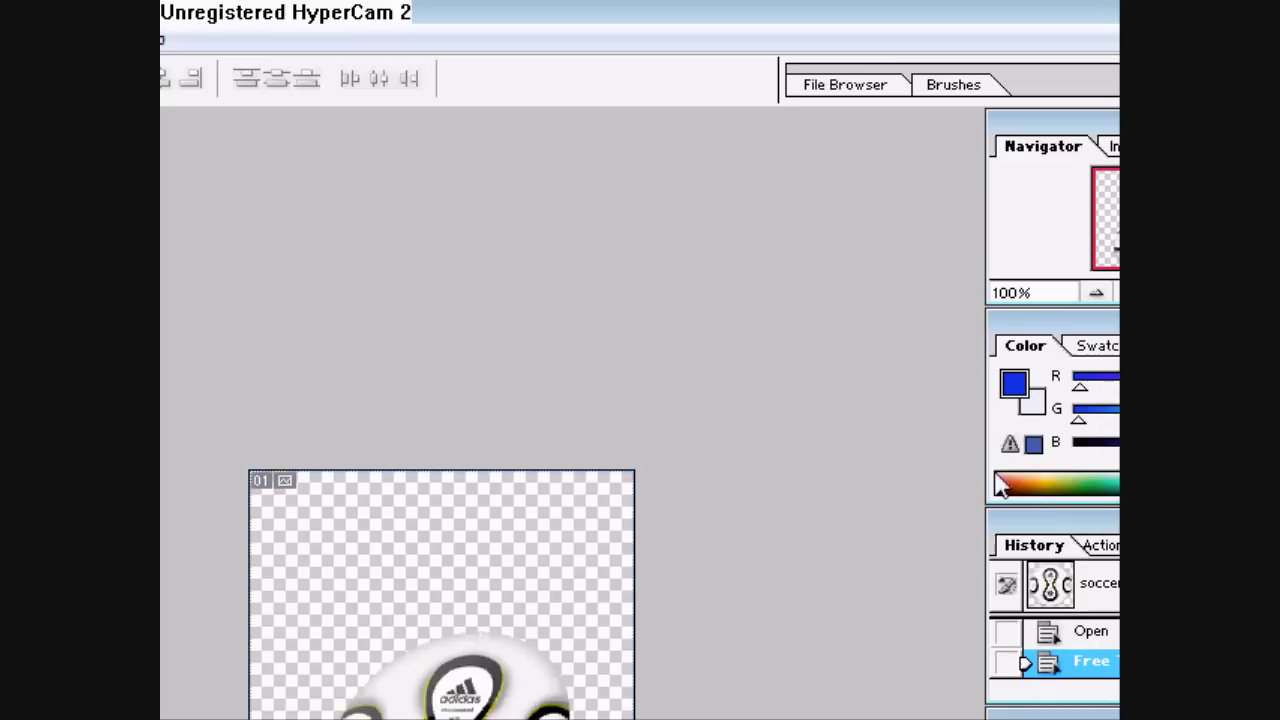
# Close Photoshop without saving the original, then open example.png to preview it
pyautogui.click(1099, 14)
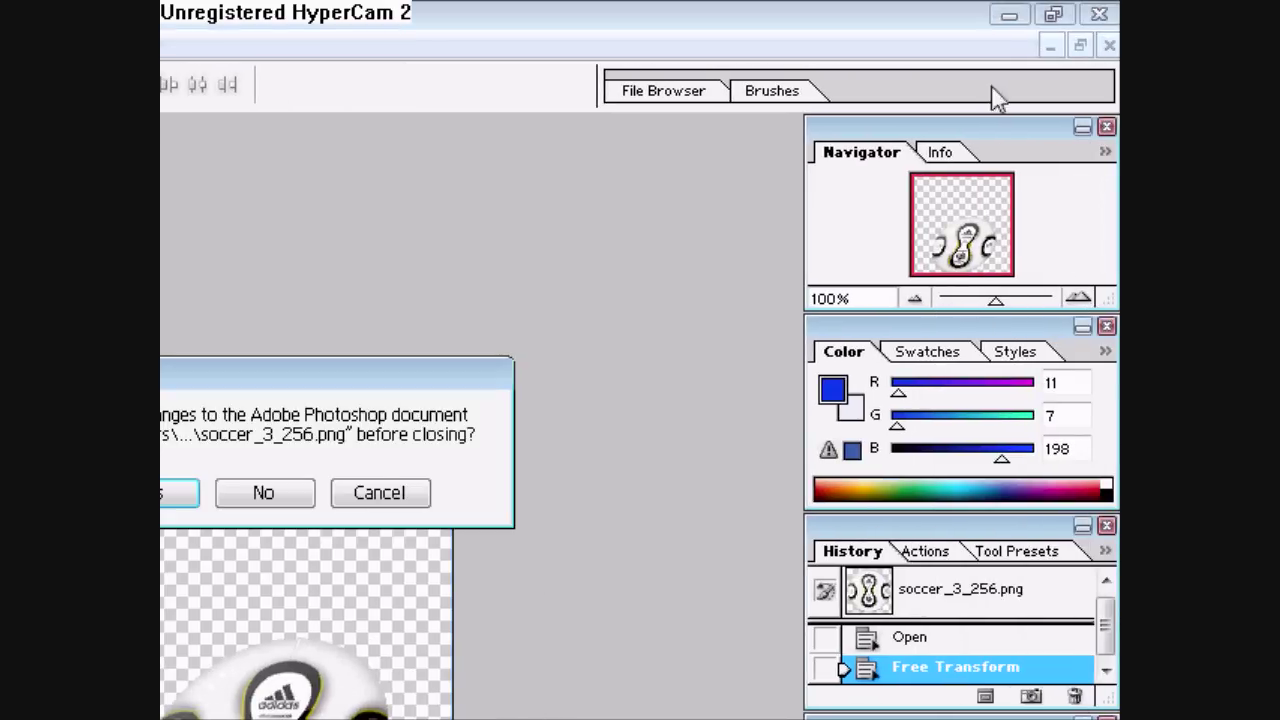
pyautogui.click(308, 493)
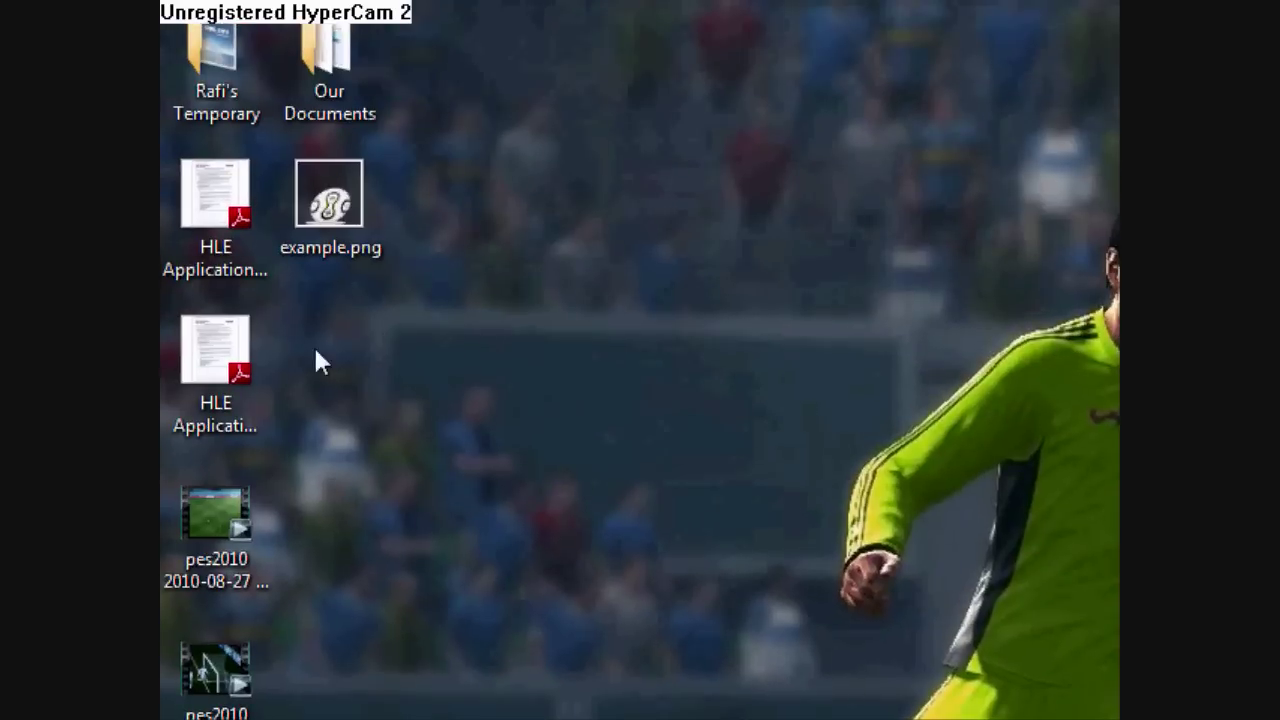
pyautogui.doubleClick(304, 242)
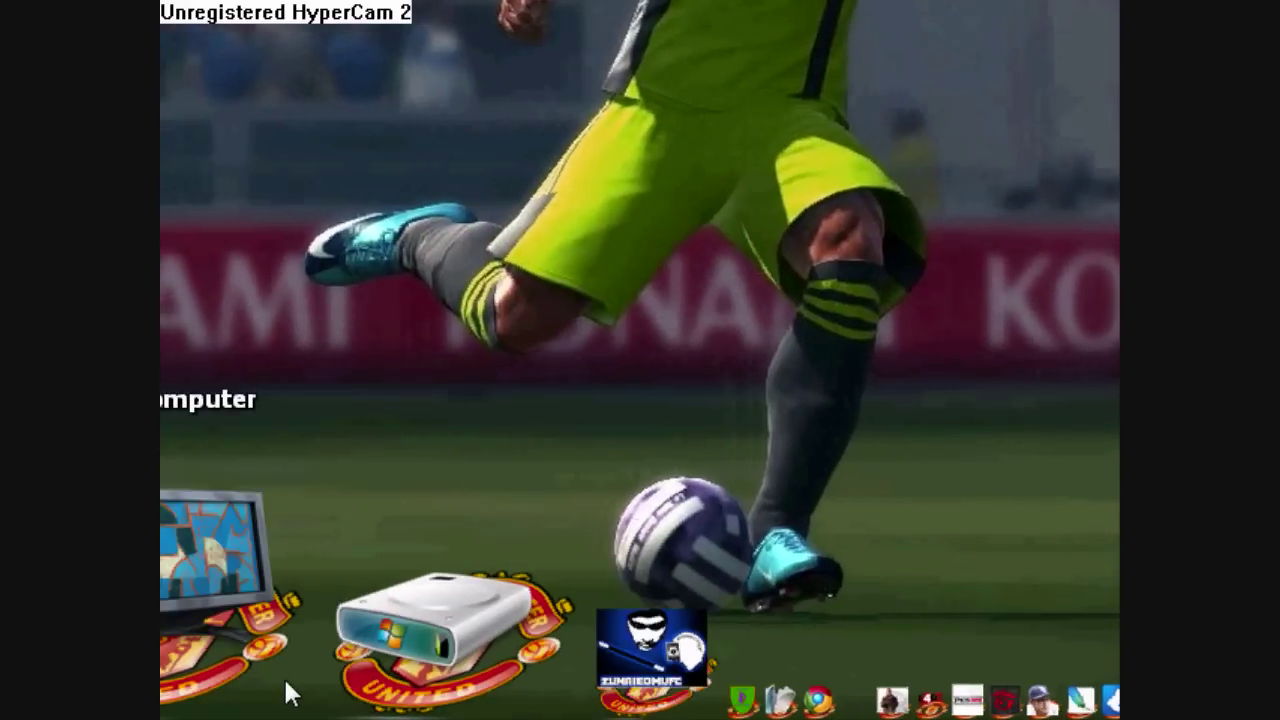
# Browse C:\Program Files\Stardock\ObjectDock\Backgrounds\Tiles\Glass 'GL Series' and open background i.ini
pyautogui.click(290, 692)
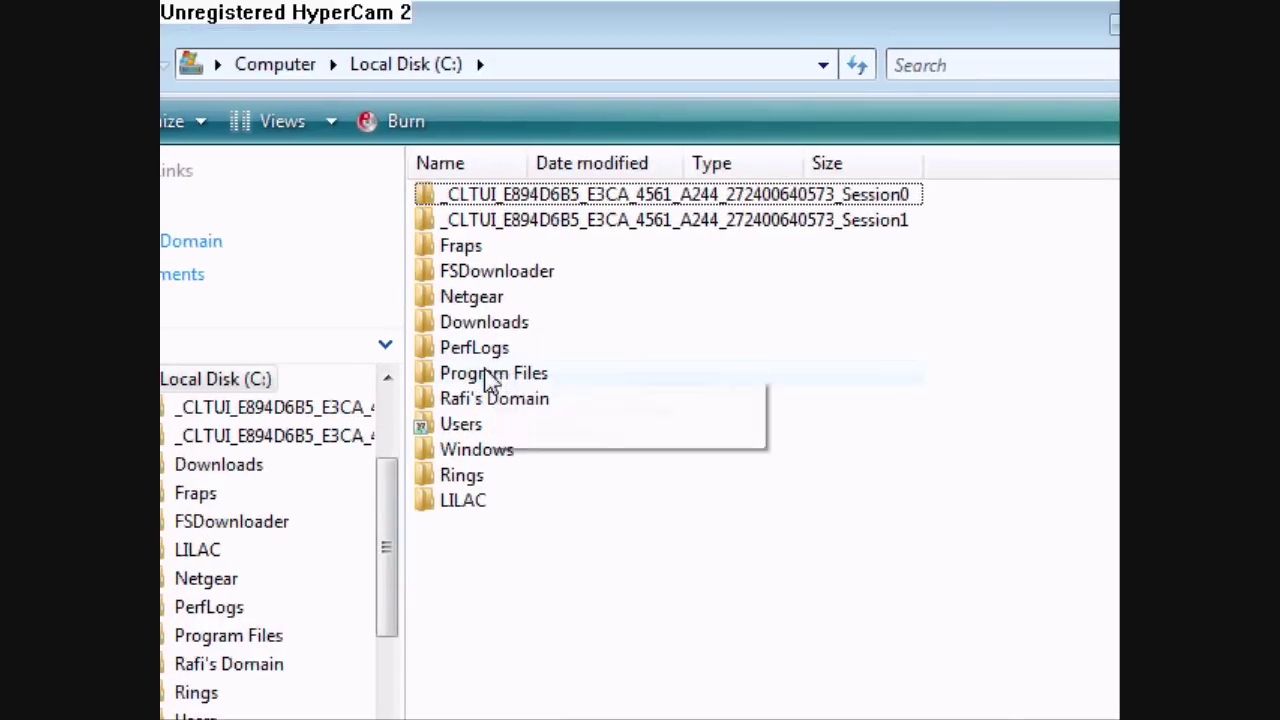
pyautogui.doubleClick(487, 378)
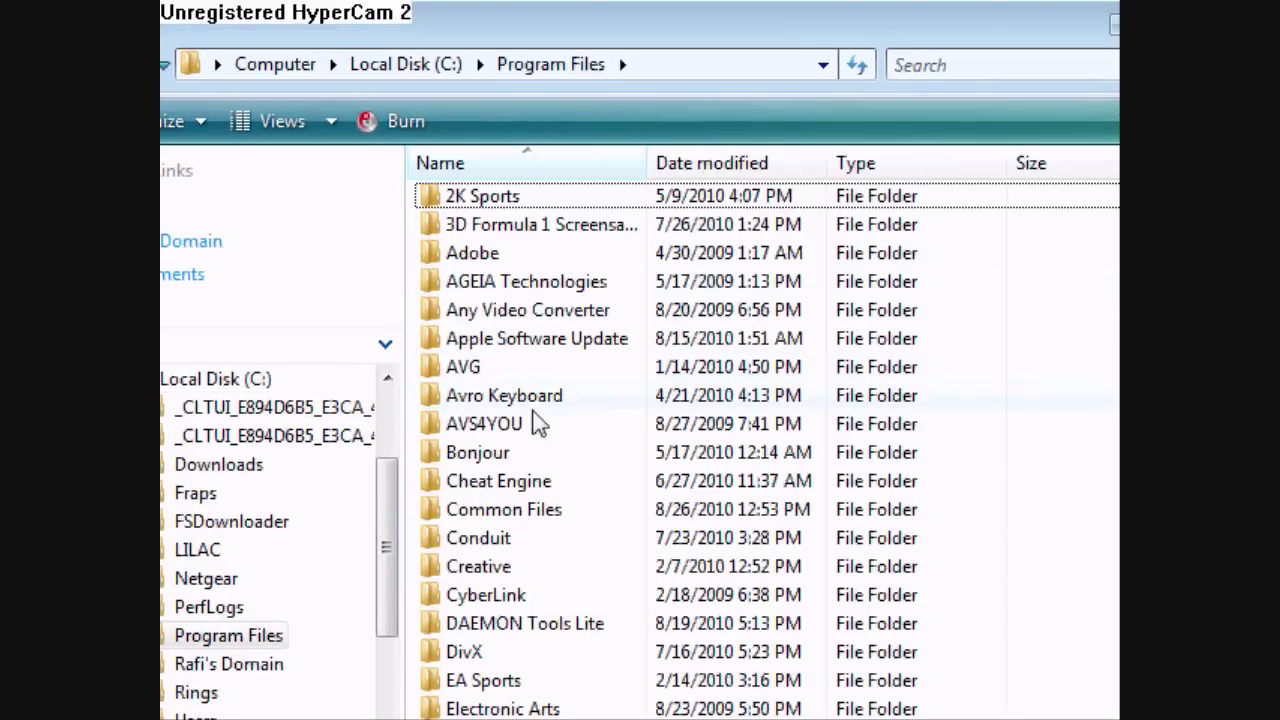
pyautogui.scroll(-18, 578, 525)
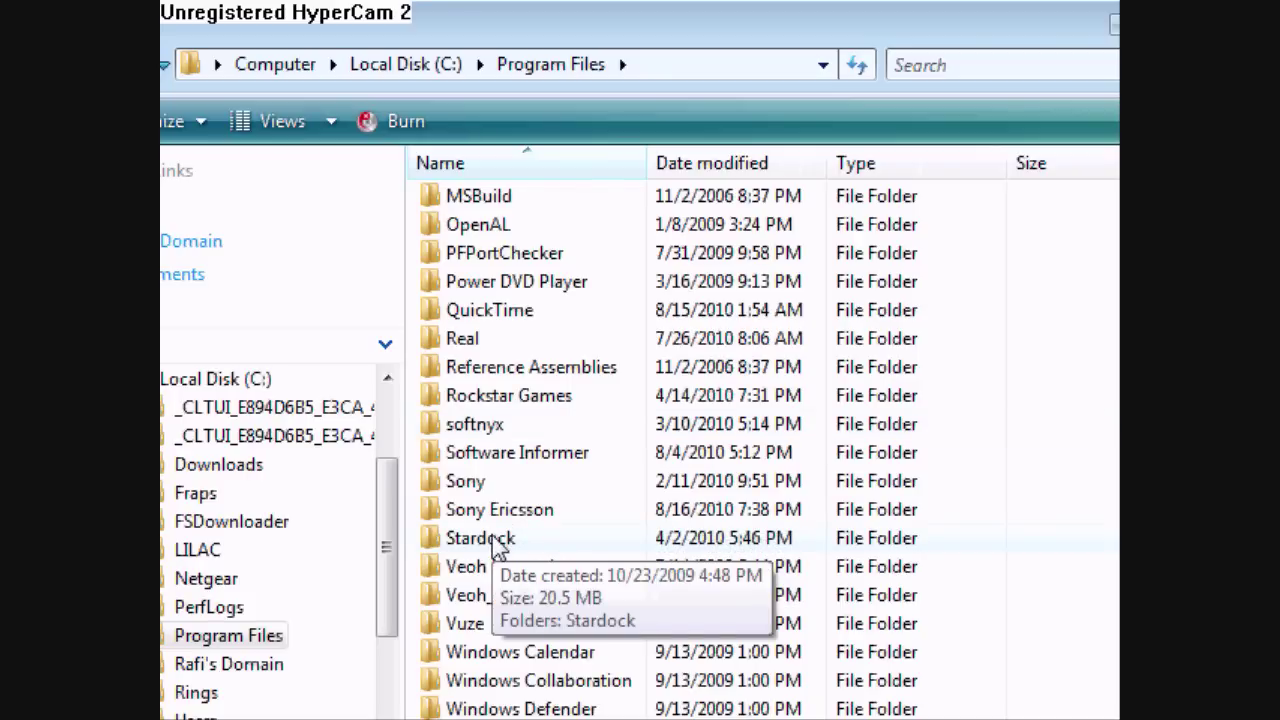
pyautogui.doubleClick(497, 545)
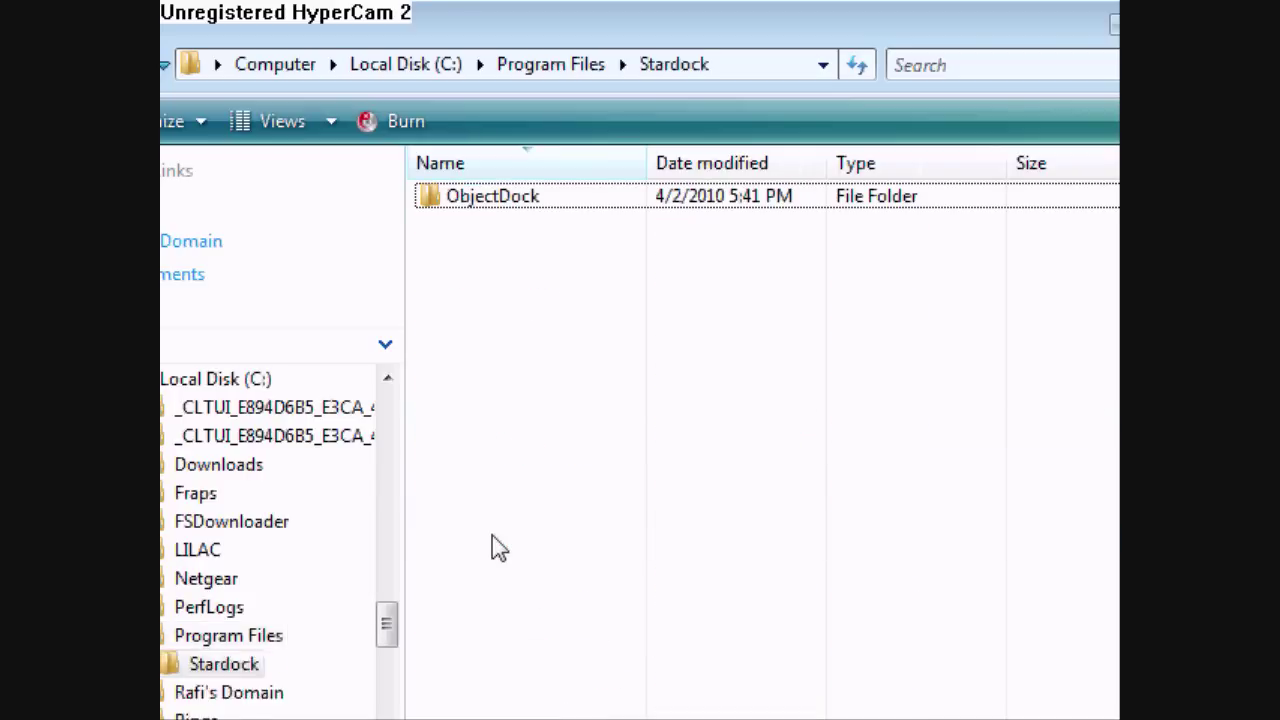
pyautogui.doubleClick(469, 206)
pyautogui.doubleClick(499, 302)
pyautogui.doubleClick(480, 254)
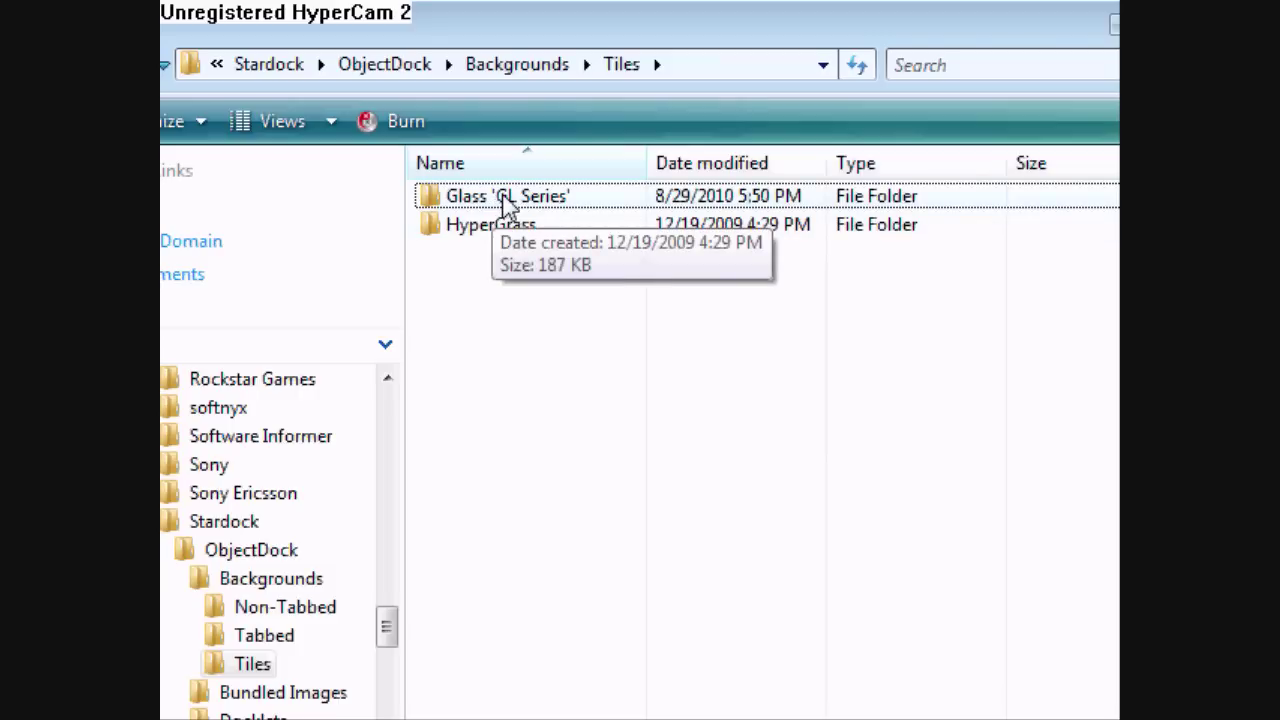
pyautogui.doubleClick(512, 200)
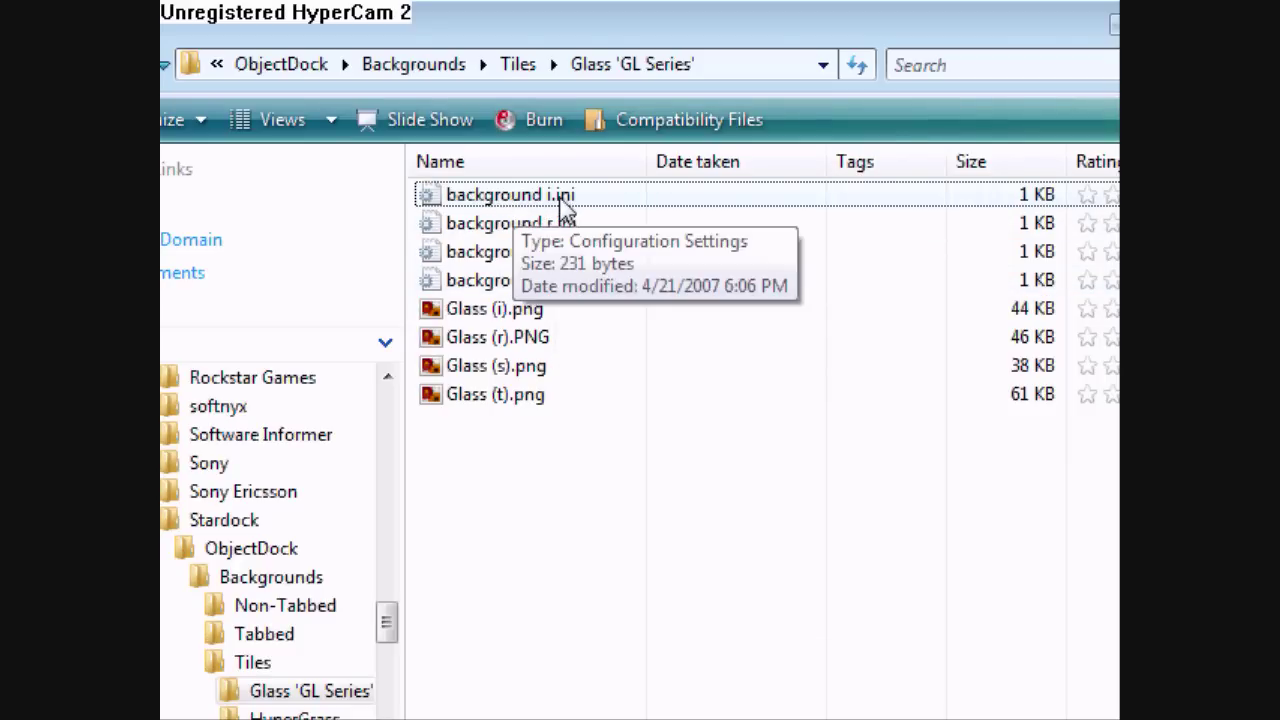
pyautogui.doubleClick(548, 197)
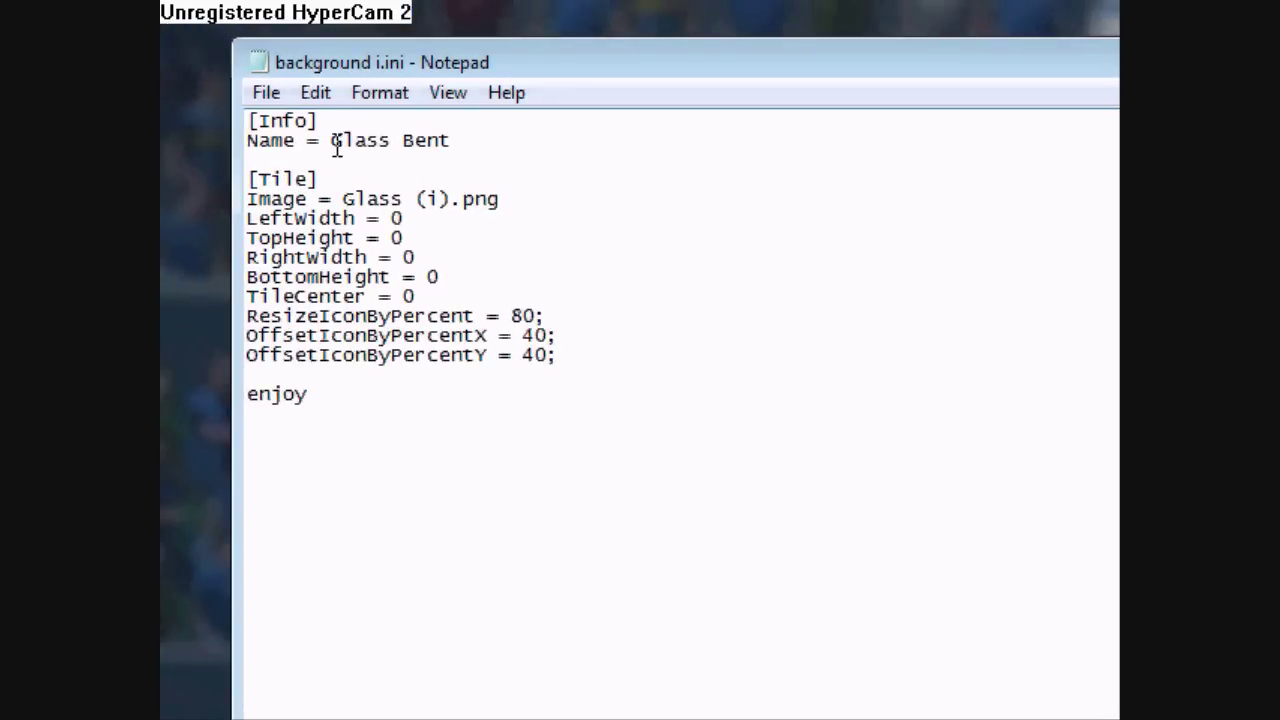
# Replace 'Glass Bent' with 'custom background' and 'Glass (i).png' with 'example.png'
pyautogui.moveTo(338, 141); pyautogui.dragTo(445, 151)
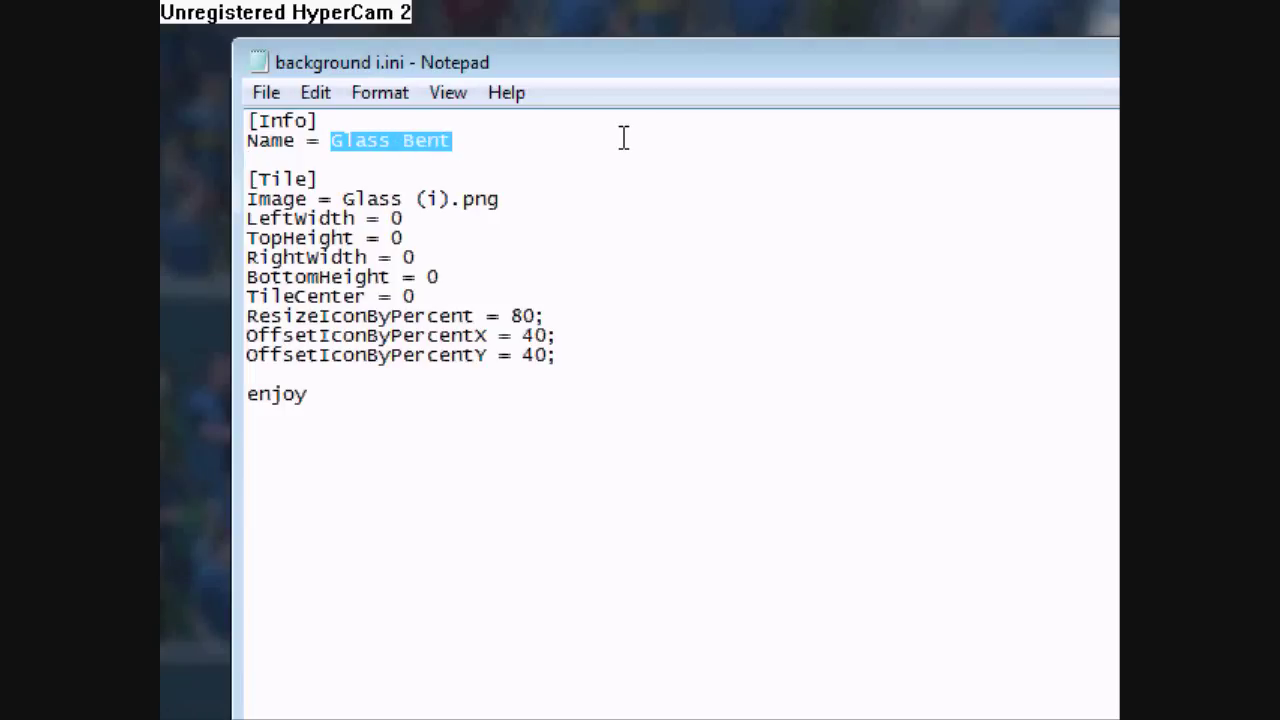
pyautogui.write('custom background')
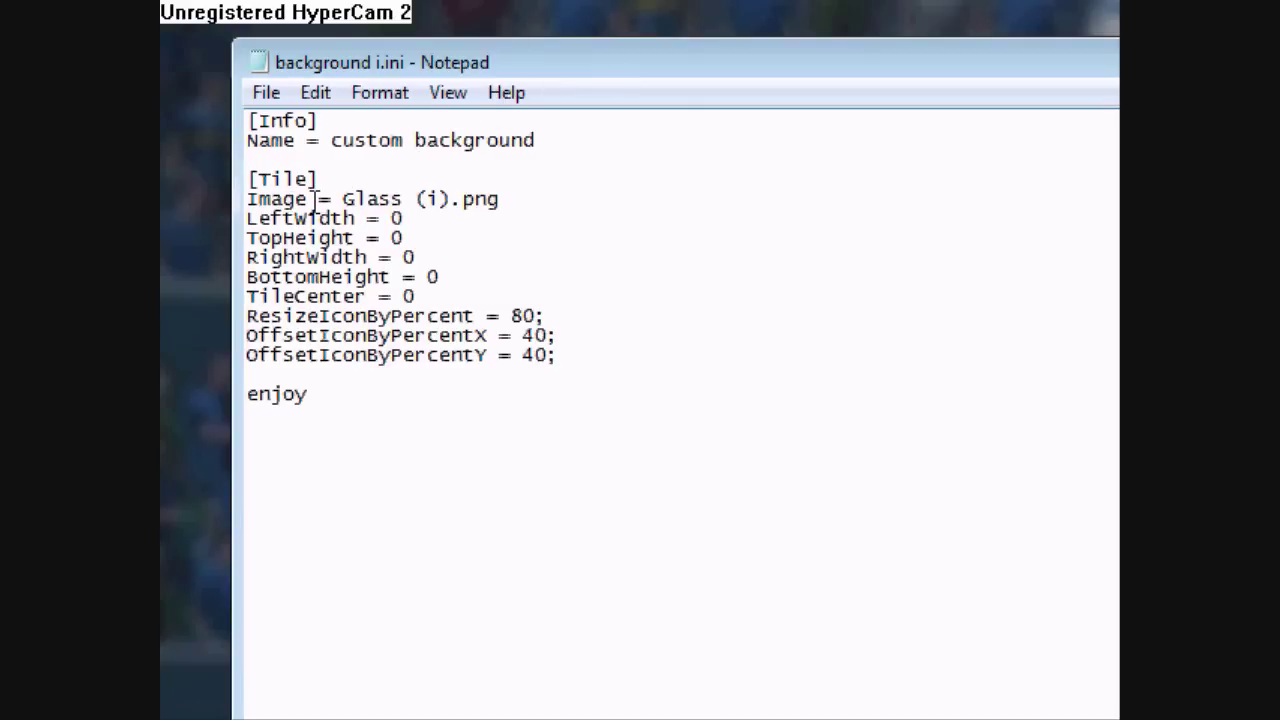
pyautogui.moveTo(343, 199); pyautogui.dragTo(497, 203)
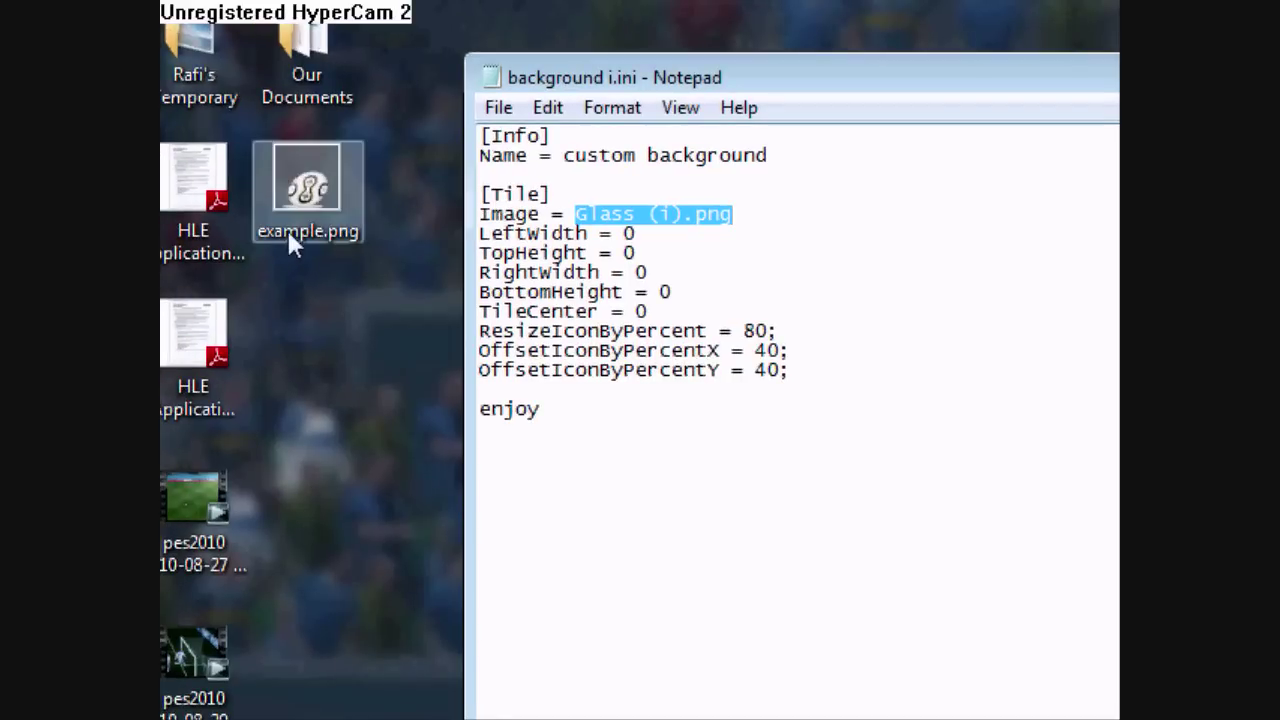
pyautogui.write('example')
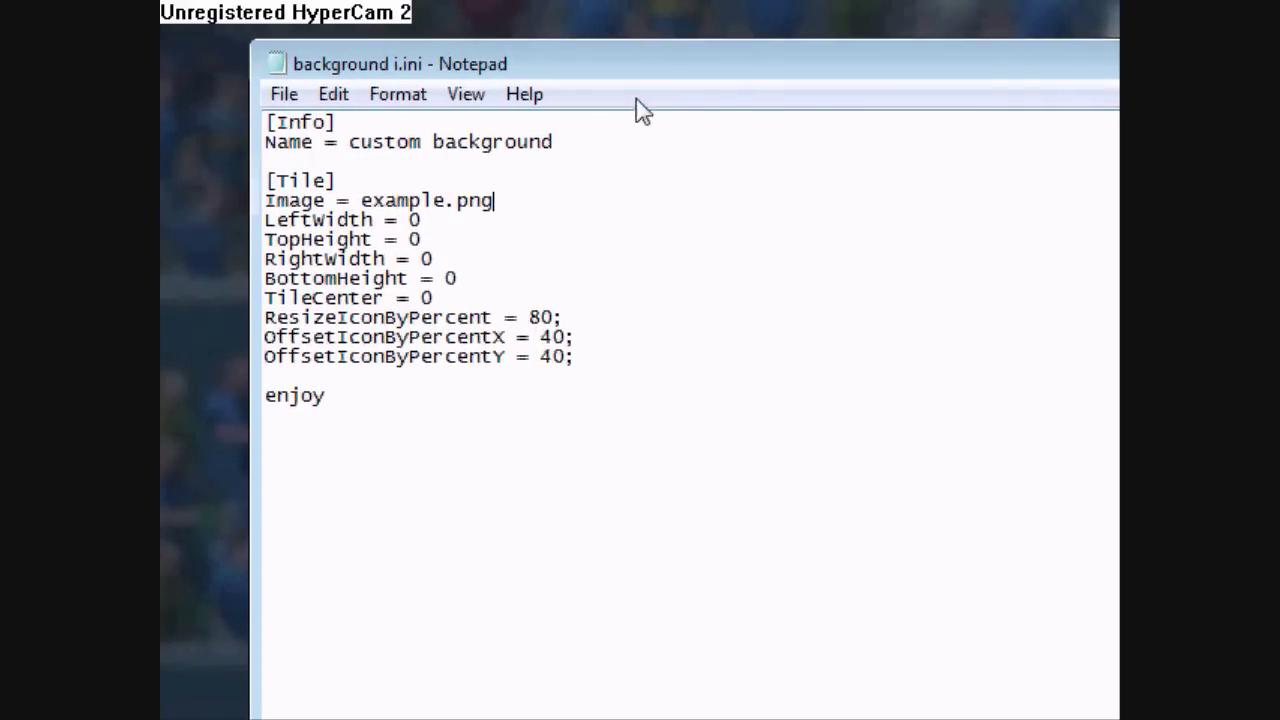
pyautogui.click(292, 100)
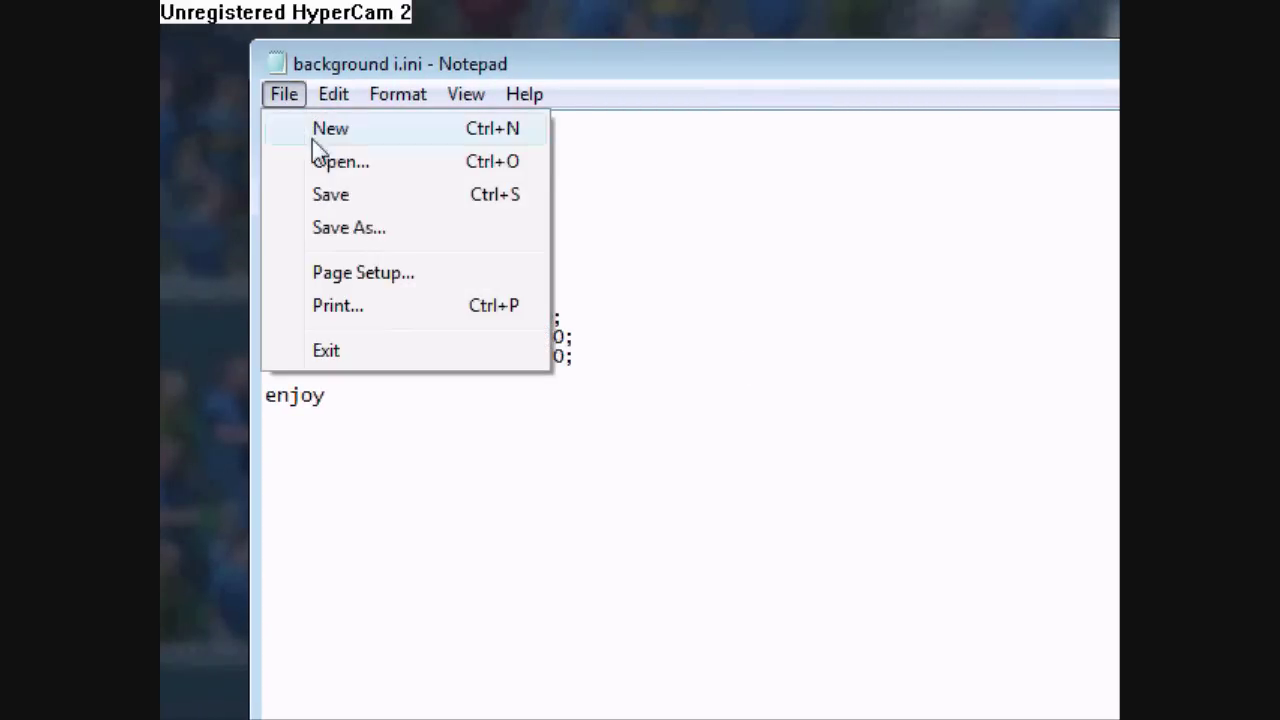
# Save the edited settings to the Desktop as background z.ini
pyautogui.click(343, 228)
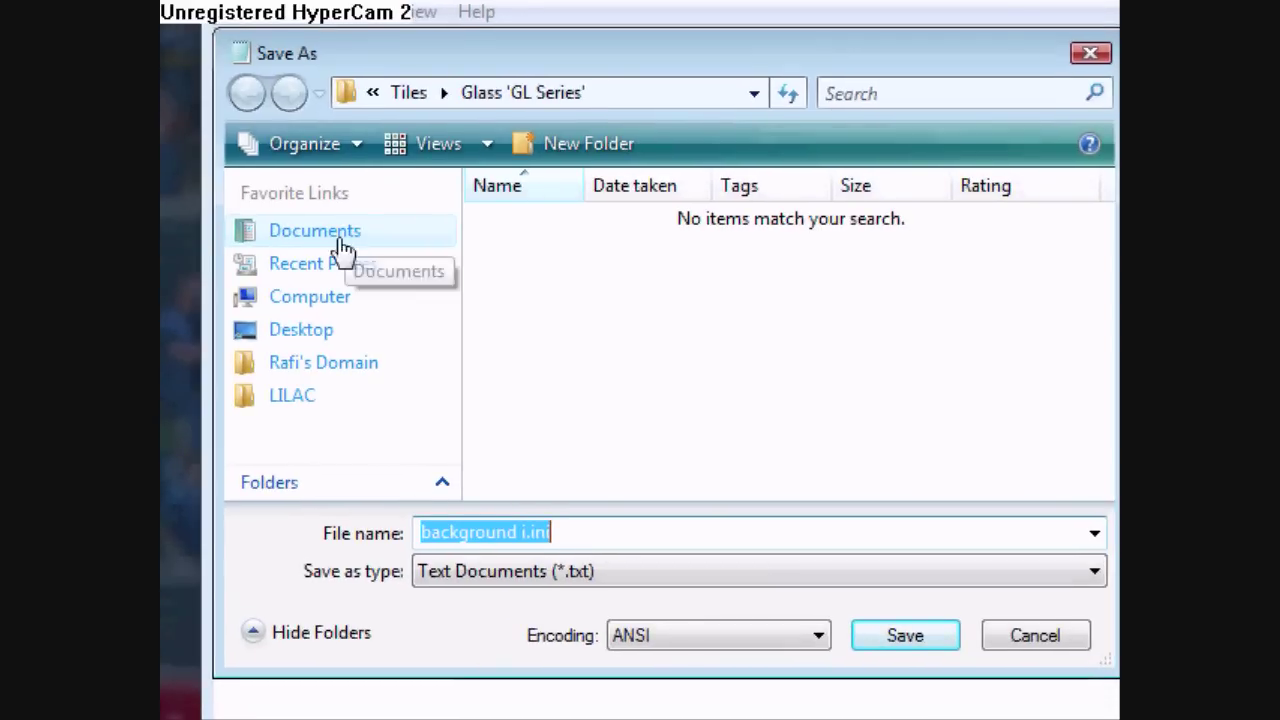
pyautogui.click(293, 333)
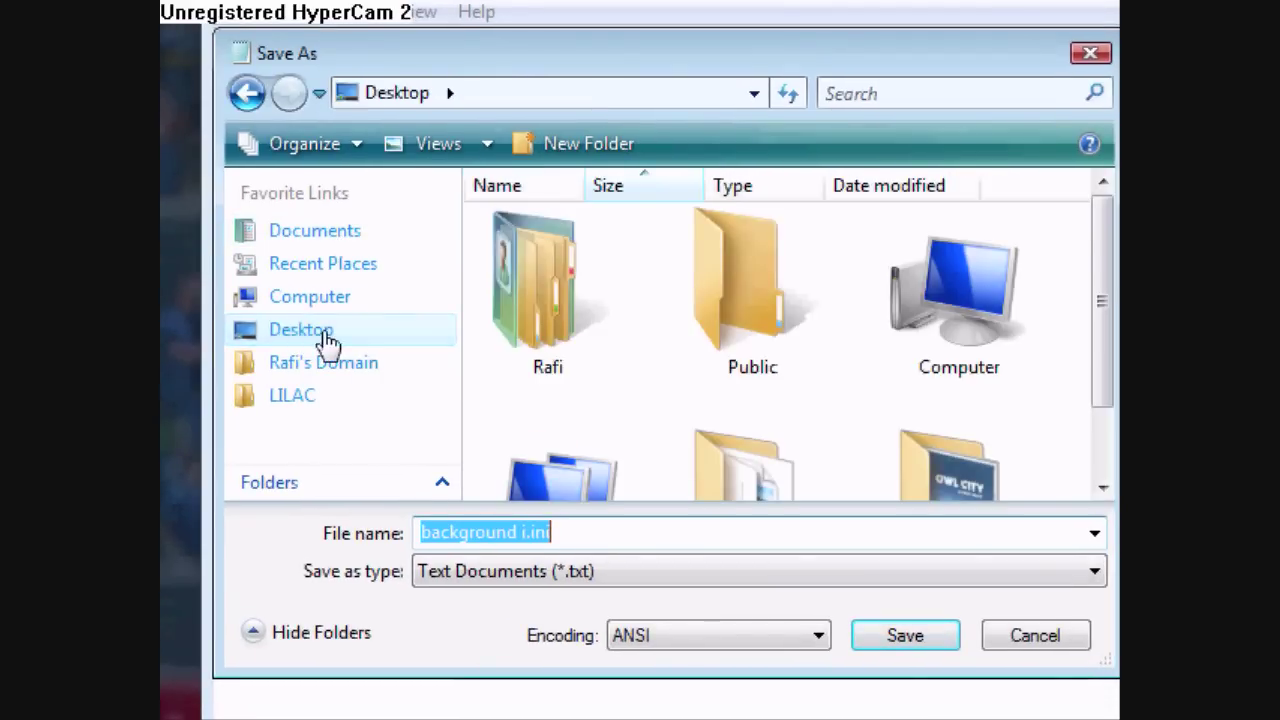
pyautogui.click(522, 532)
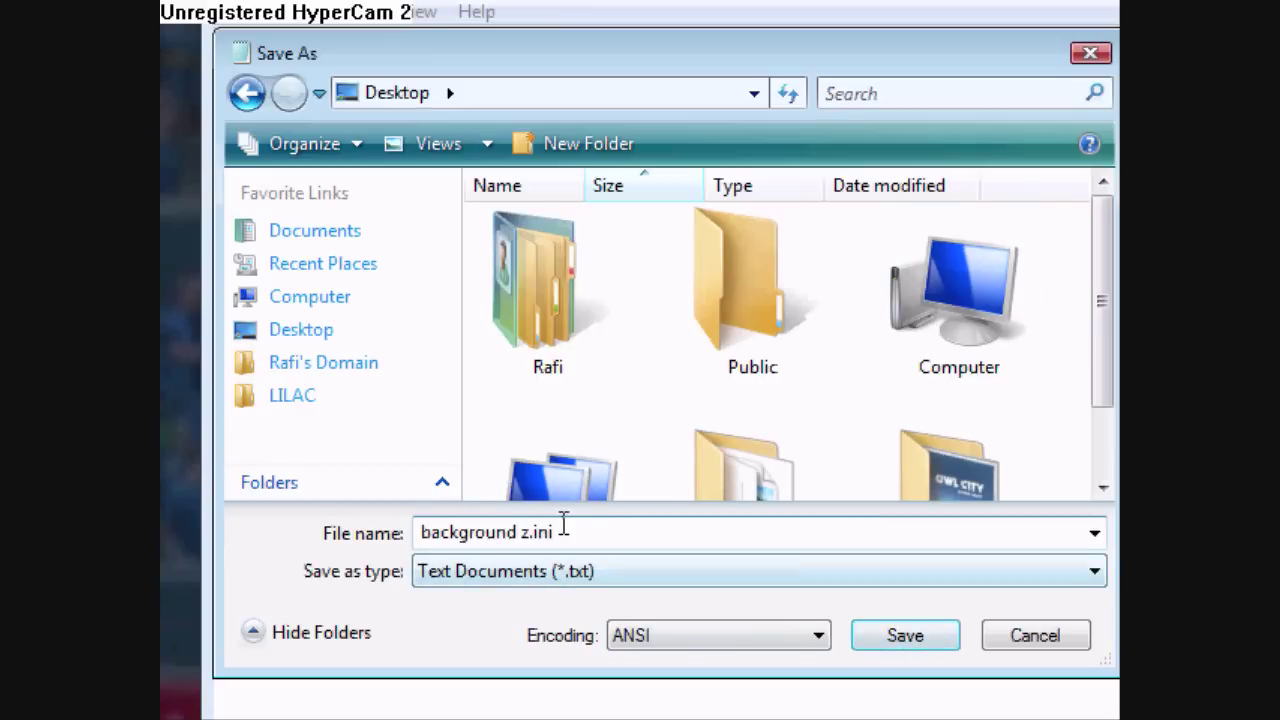
pyautogui.click(884, 643)
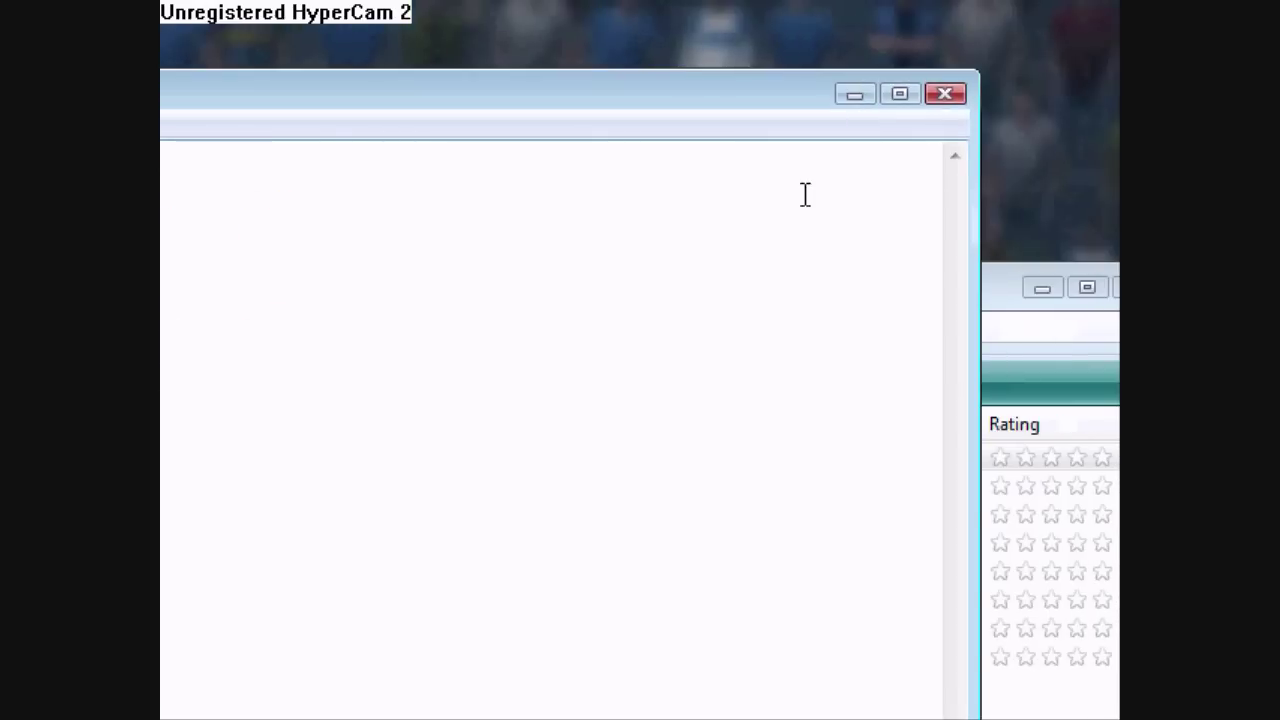
# Close Notepad, move background z.ini and example.png into Glass 'GL Series', and reopen the ini
pyautogui.click(965, 90)
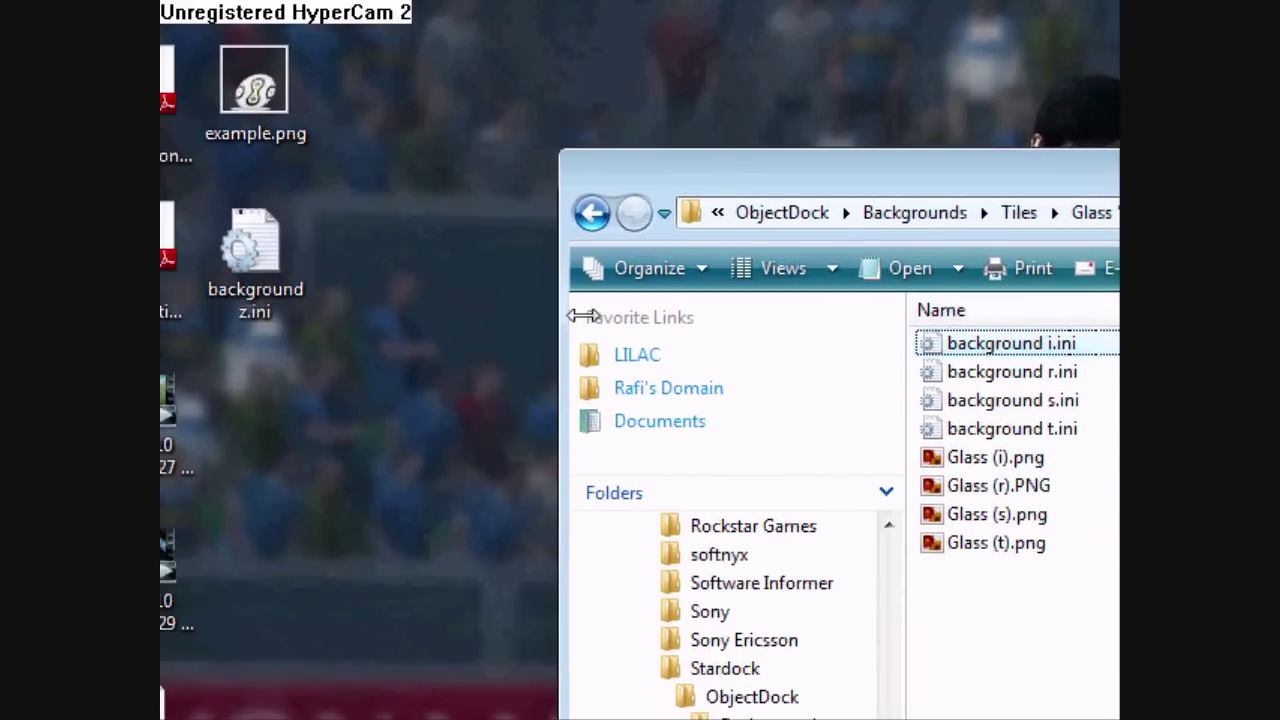
pyautogui.moveTo(346, 367); pyautogui.dragTo(226, 91)
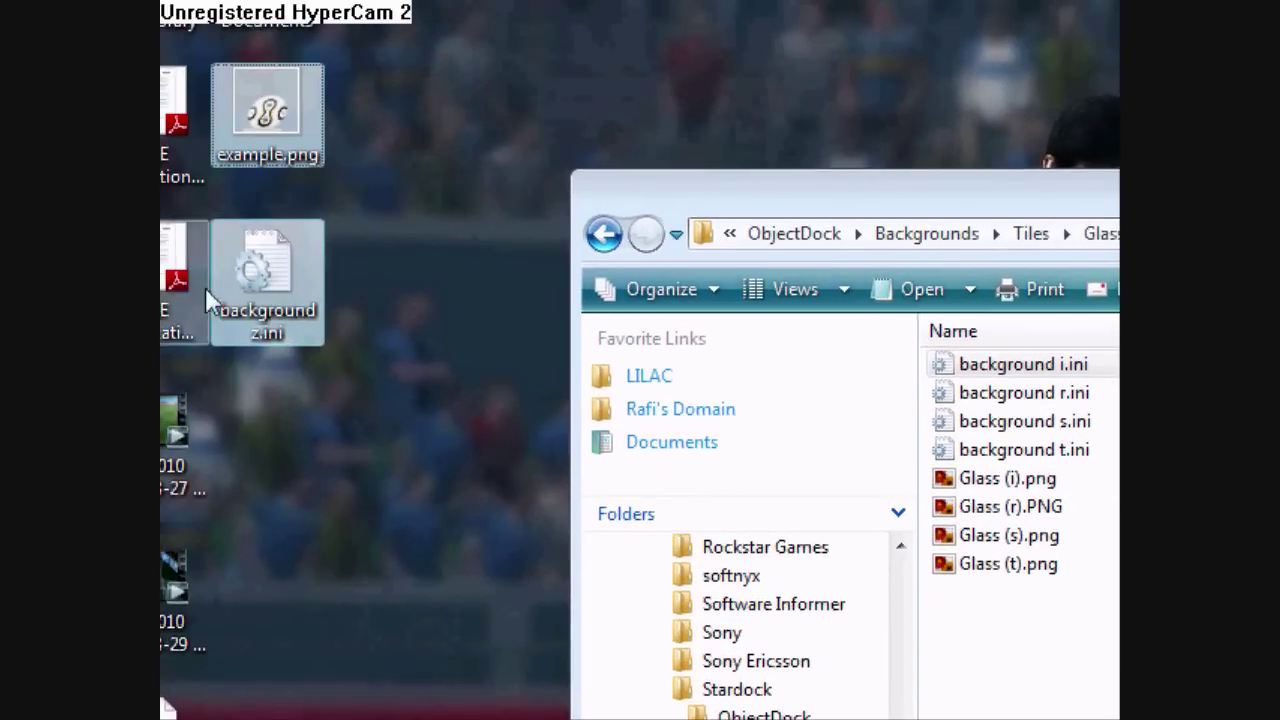
pyautogui.moveTo(244, 285); pyautogui.dragTo(949, 614)
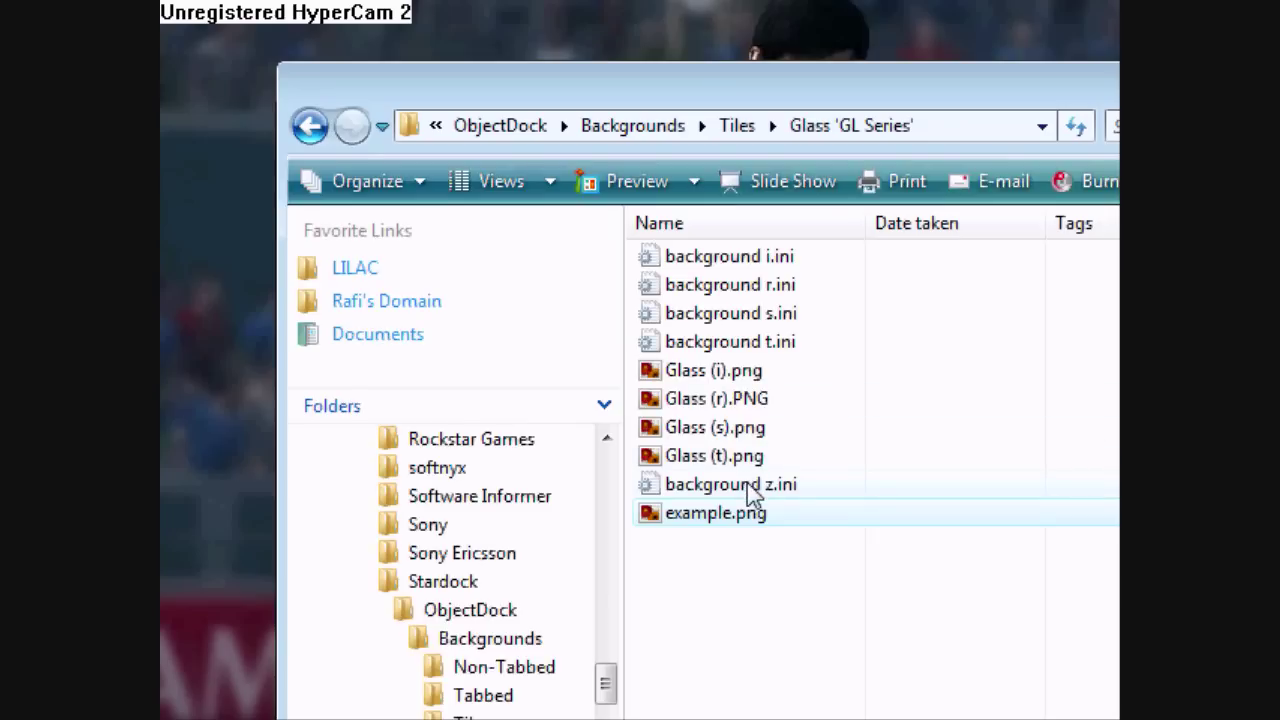
pyautogui.doubleClick(751, 485)
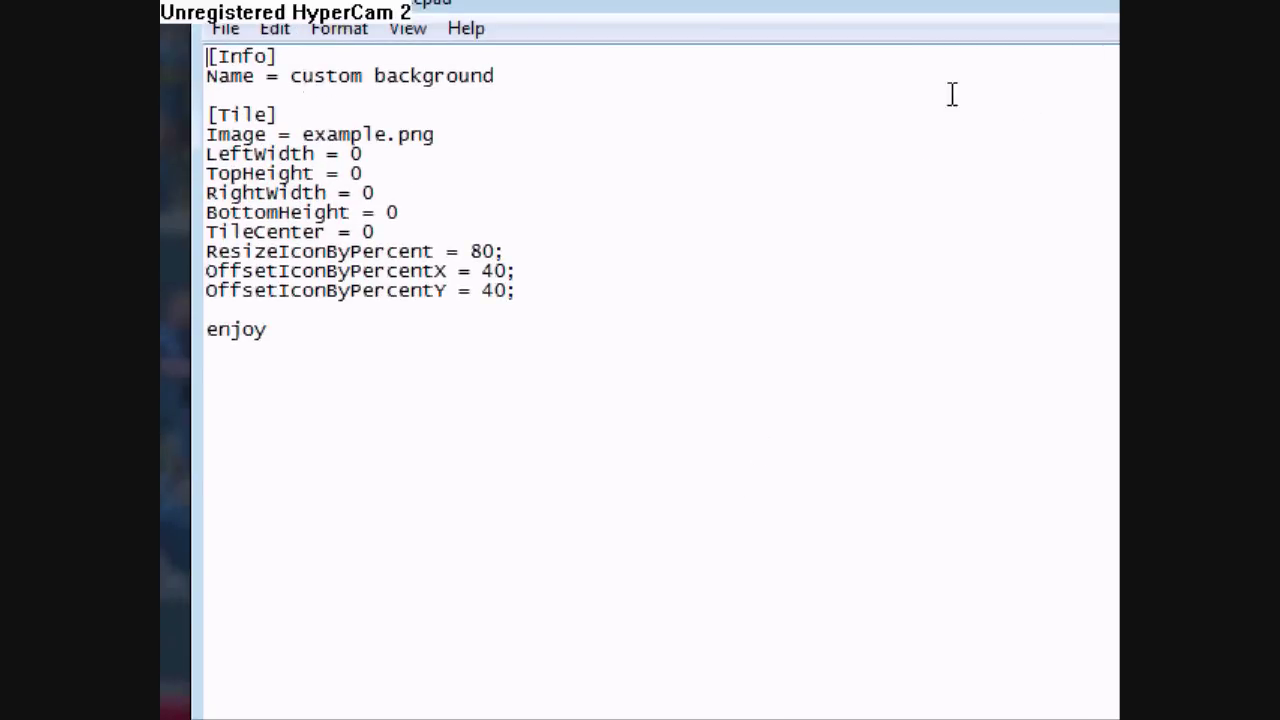
pyautogui.hotkey('alt', 'F4')
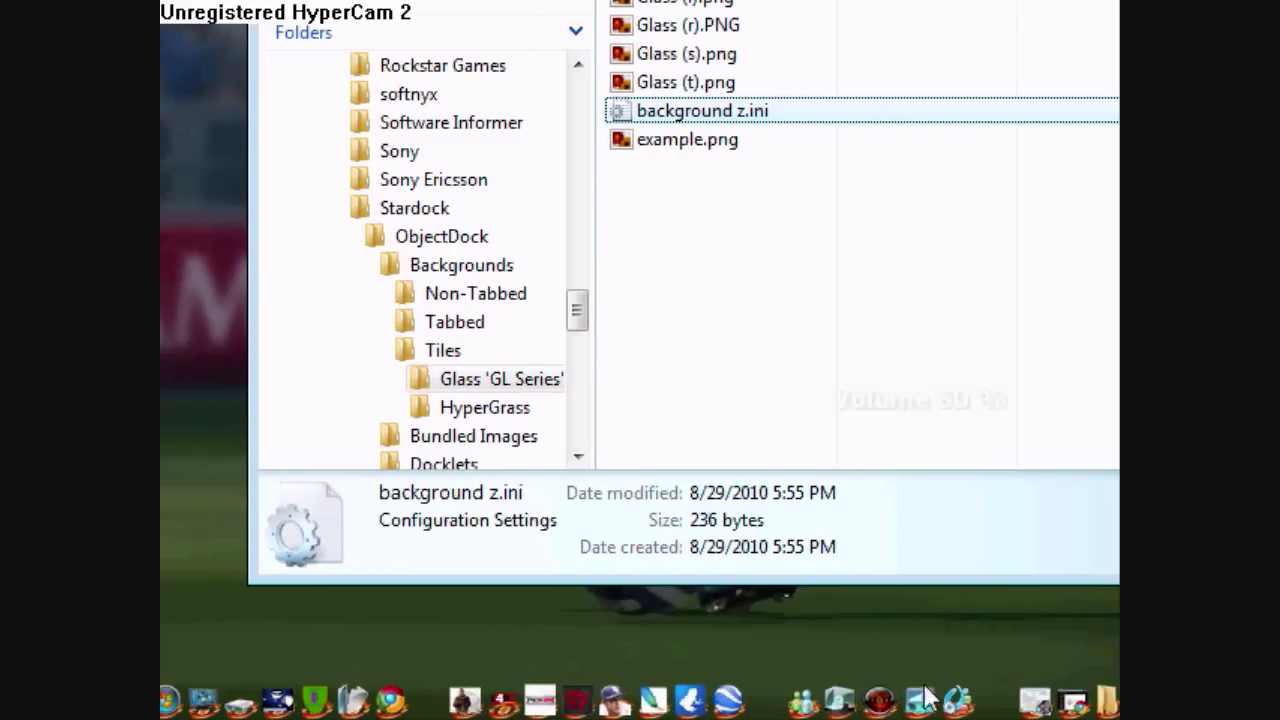
# Switch the dock's background from Manchester to 'custom background' in the Appearance settings
pyautogui.click(955, 693)
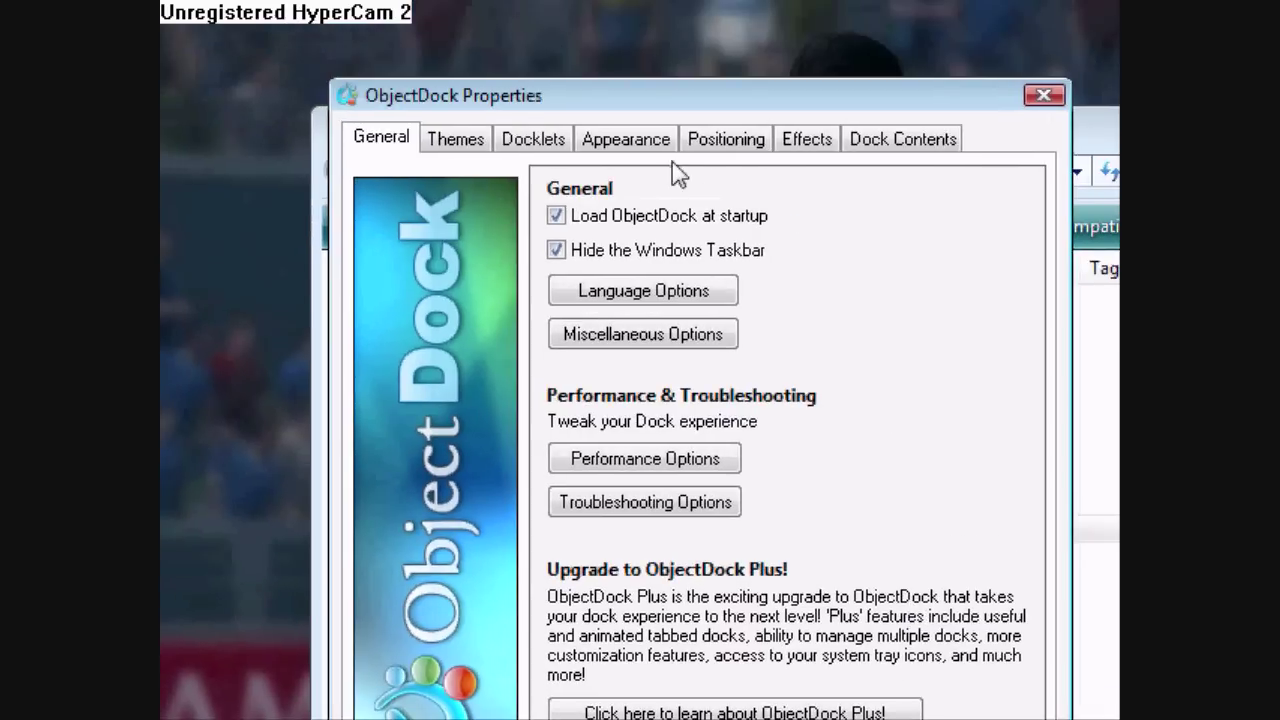
pyautogui.click(632, 120)
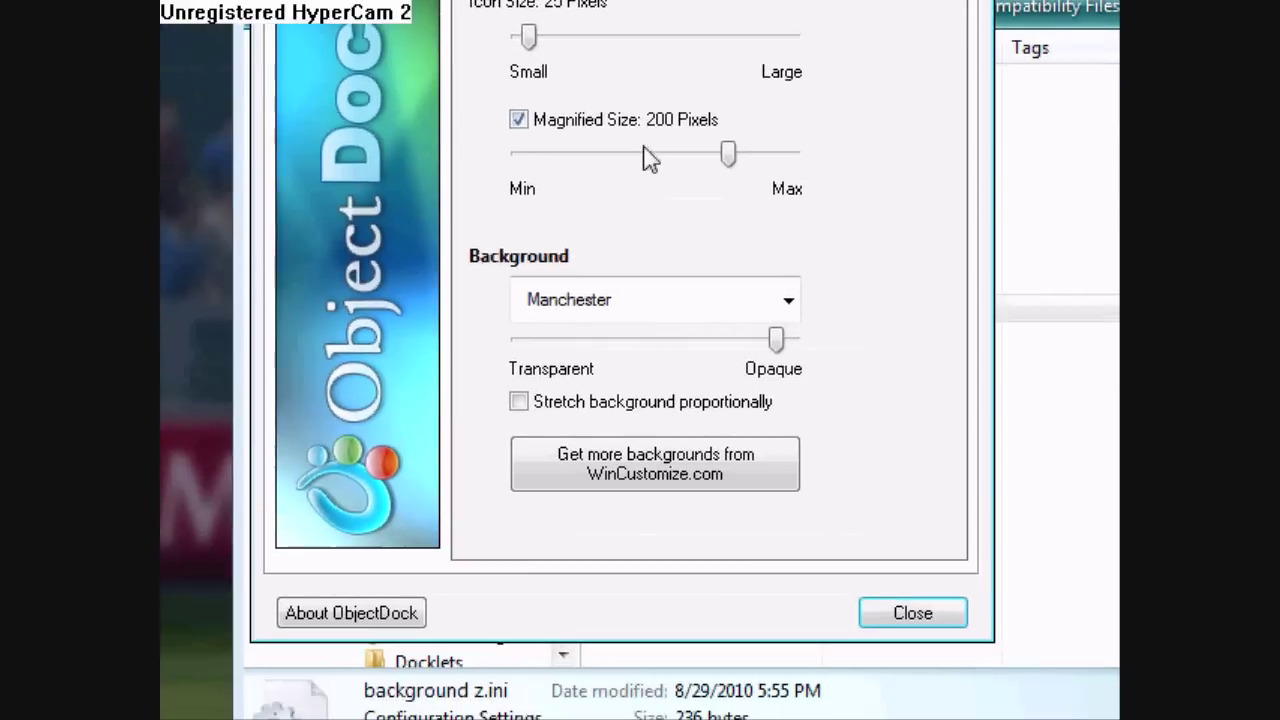
pyautogui.click(788, 305)
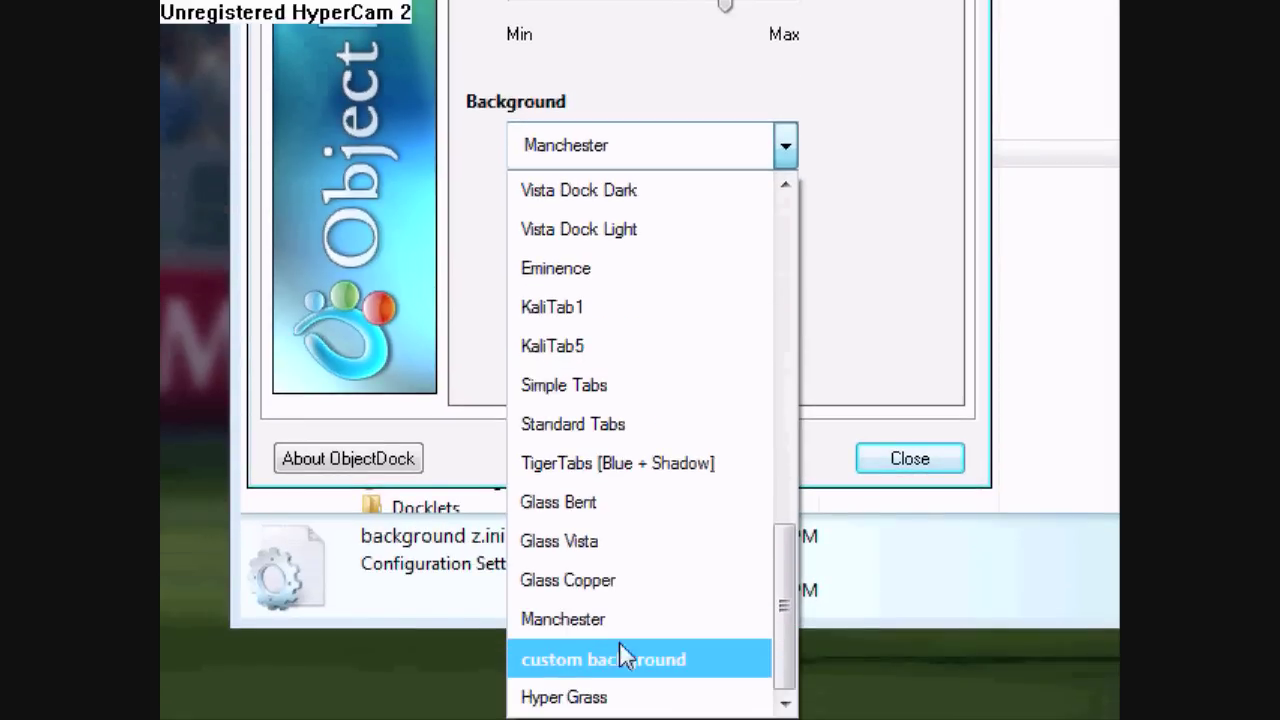
pyautogui.click(606, 660)
pyautogui.moveTo(560, 718)
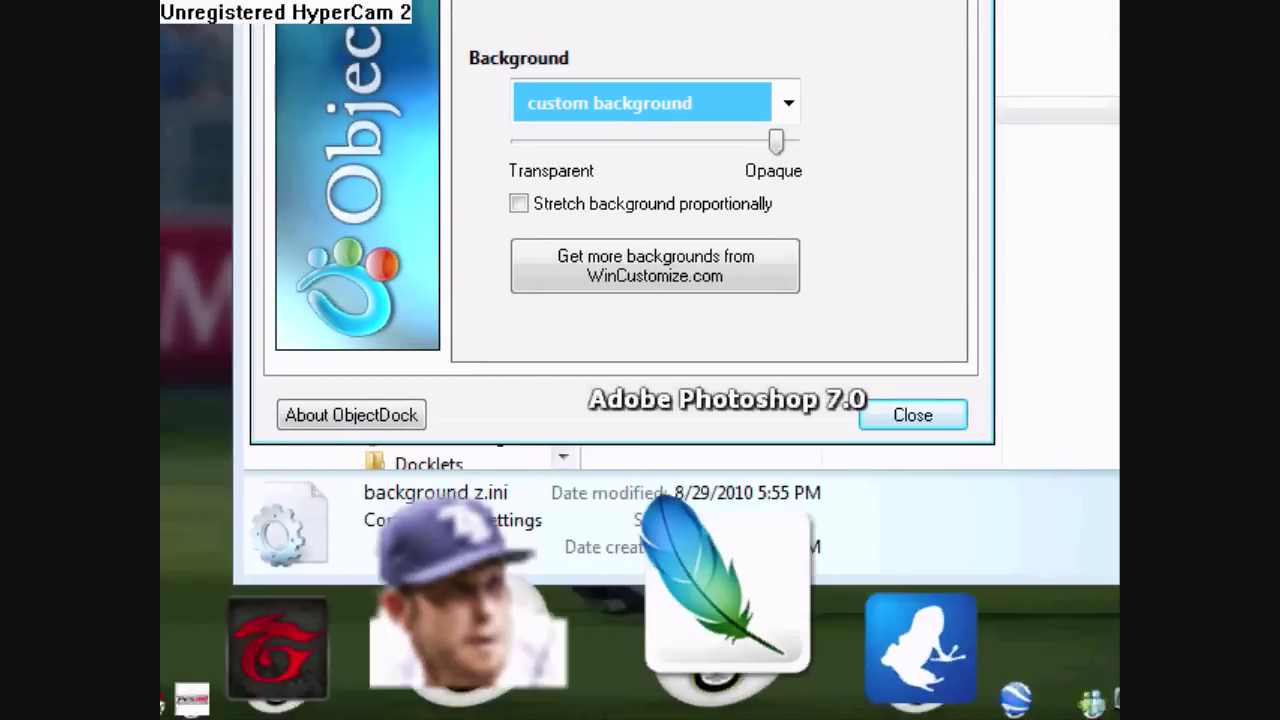